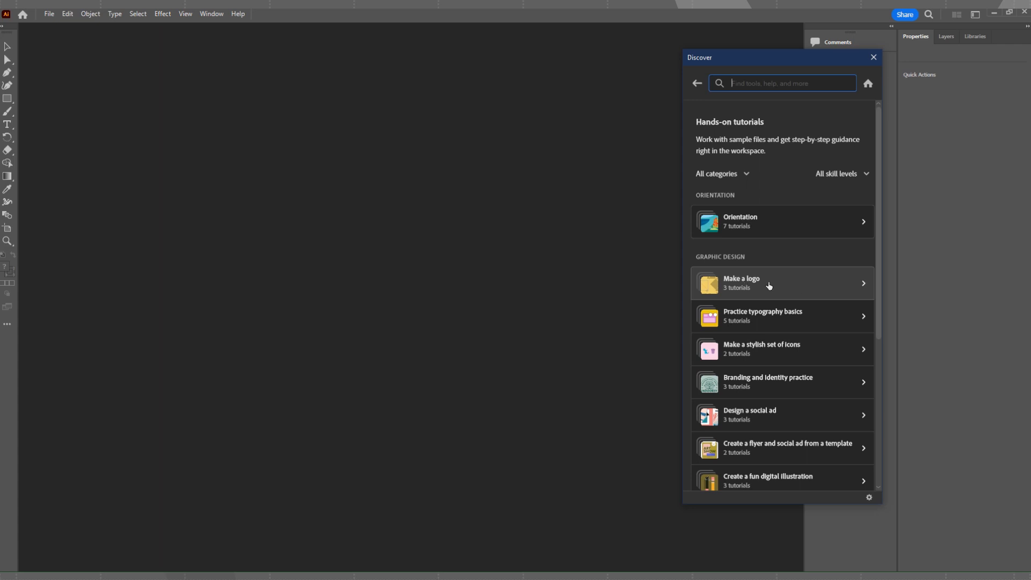
Start the "Add text to your logo" tutorial from the Make a logo series and move its instructions clear of the artboard.
{"action": "left_click", "coordinate": [769, 286]}
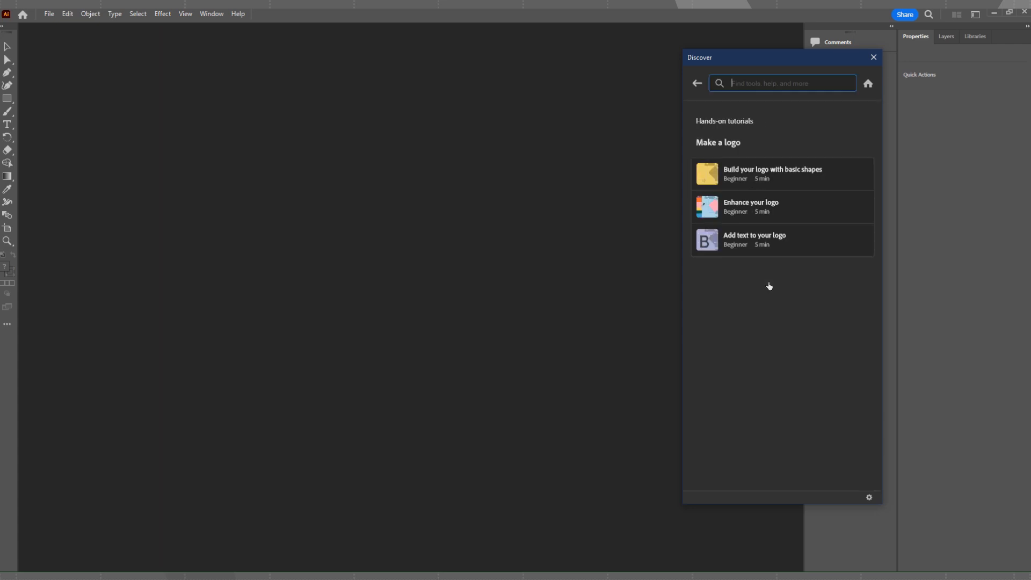
{"action": "left_click", "coordinate": [781, 240]}
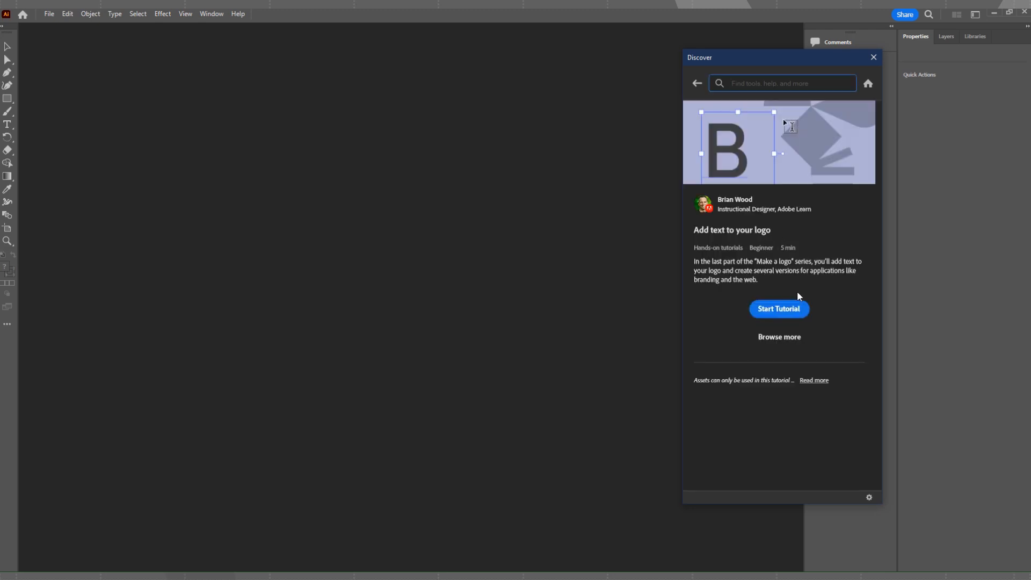
{"action": "left_click", "coordinate": [782, 312]}
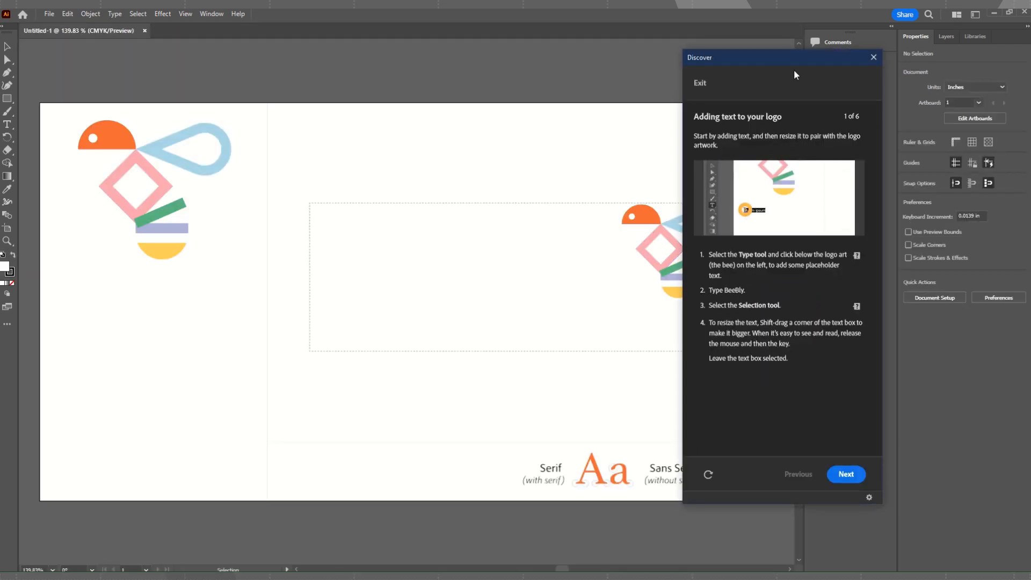
{"action": "left_click_drag", "start_coordinate": [782, 59], "coordinate": [866, 58]}
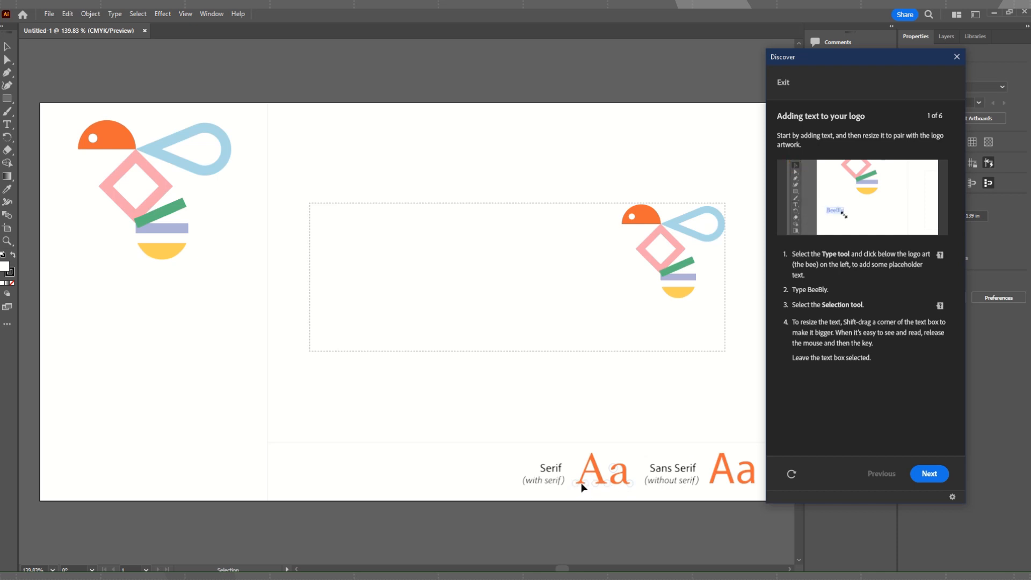
{"action": "left_click_drag", "start_coordinate": [859, 57], "coordinate": [790, 38]}
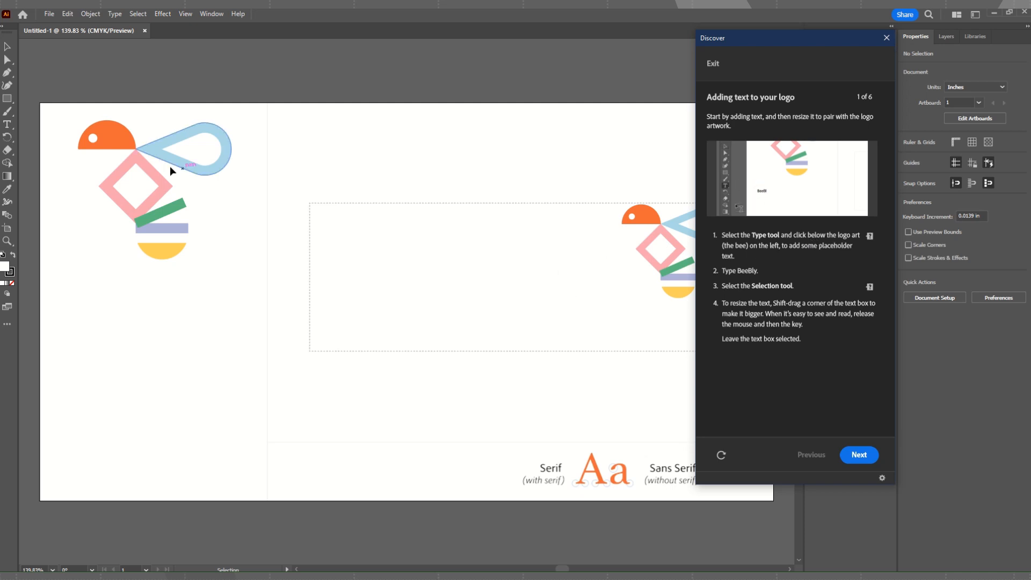
Add the point text "BeeBly" below the bee logo on the artboard's left side.
{"action": "left_click", "coordinate": [4, 127]}
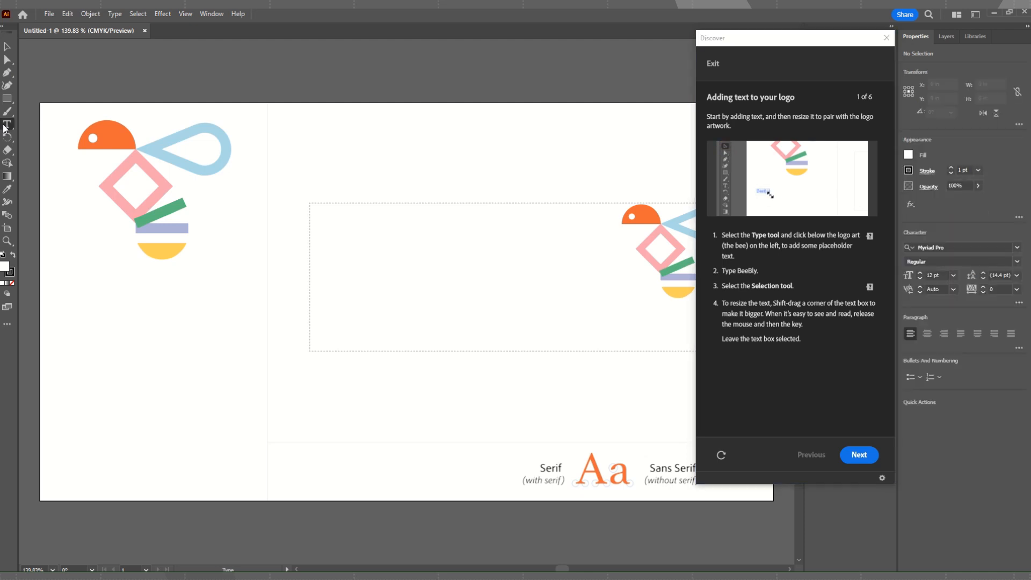
{"action": "left_click", "coordinate": [81, 277]}
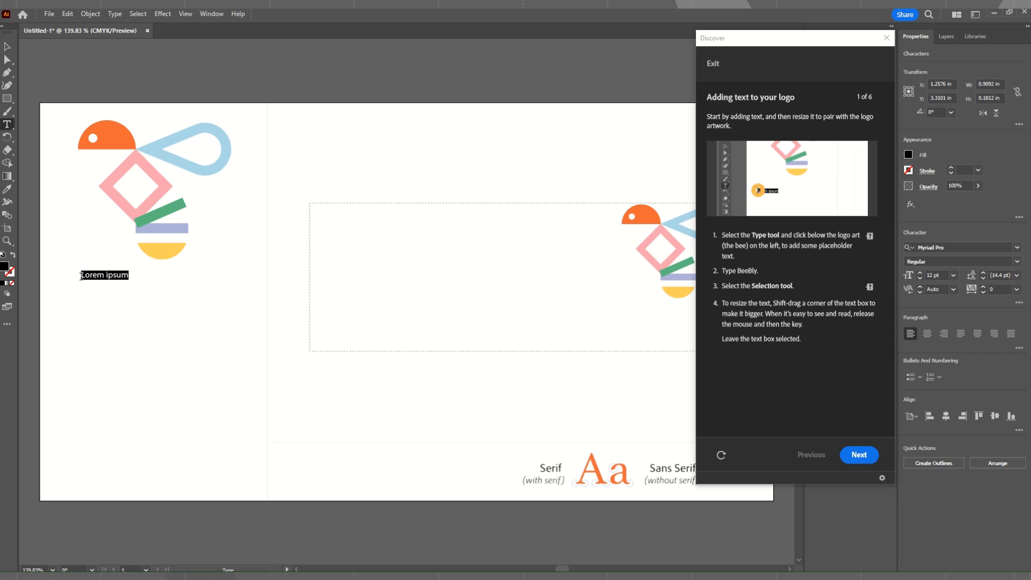
{"action": "type", "text": "BeeBly"}
Scale the BeeBly text up proportionally to about 3.46 in wide and keep it selected.
{"action": "left_click", "coordinate": [10, 46]}
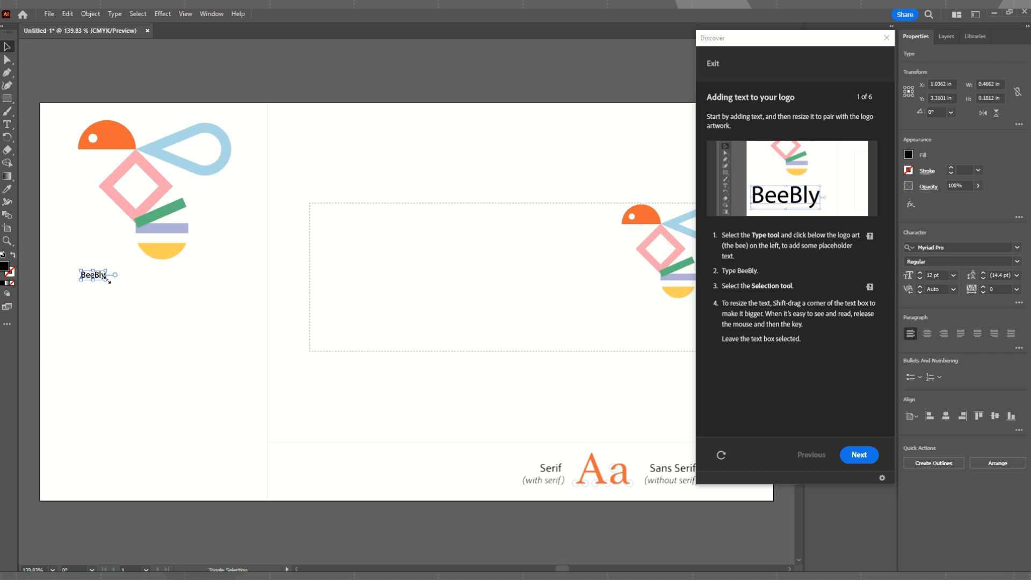
{"action": "left_click_drag", "start_coordinate": [108, 280], "coordinate": [191, 330]}
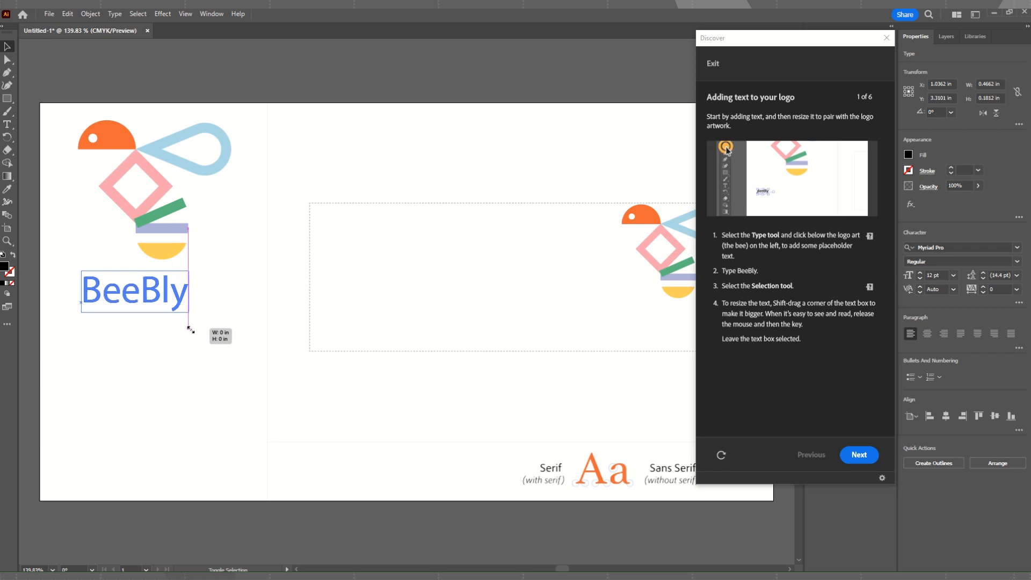
{"action": "left_click_drag", "start_coordinate": [191, 330], "coordinate": [264, 386]}
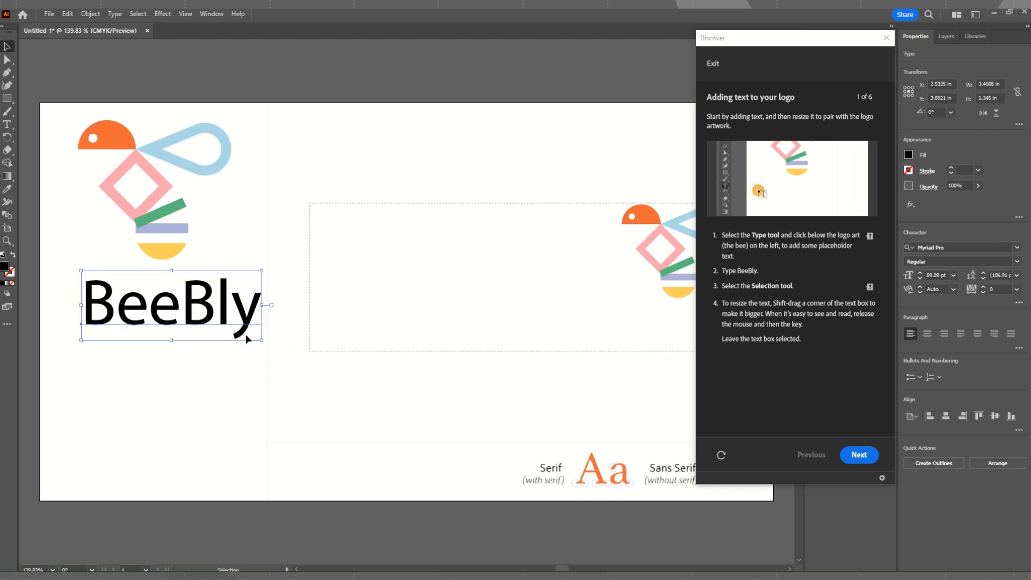
{"action": "left_click", "coordinate": [210, 275]}
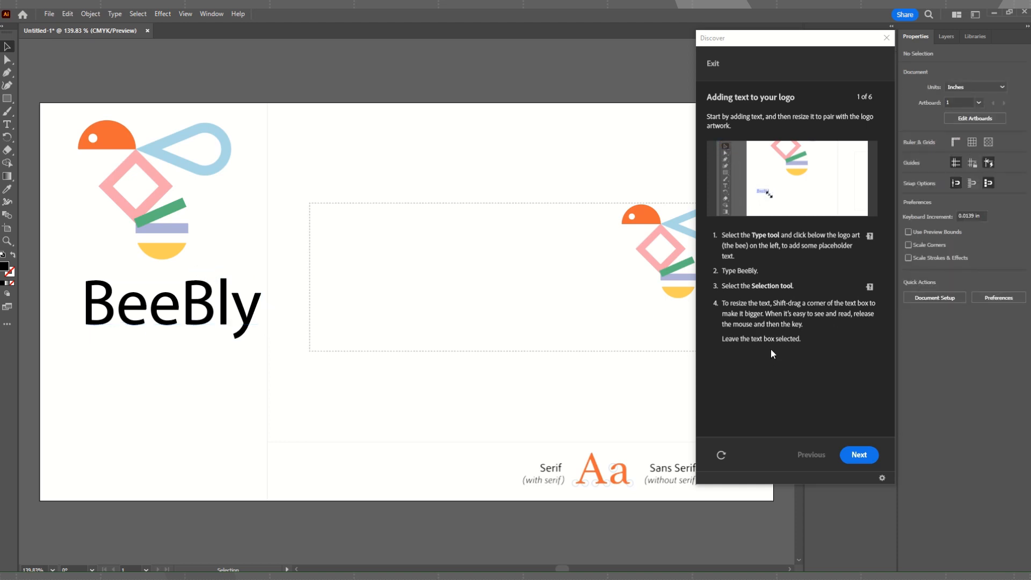
{"action": "left_click", "coordinate": [156, 316]}
Advance the tutorial to "Picking the perfect font" and filter the BeeBly text's font list to Sans Serif.
{"action": "left_click", "coordinate": [860, 457]}
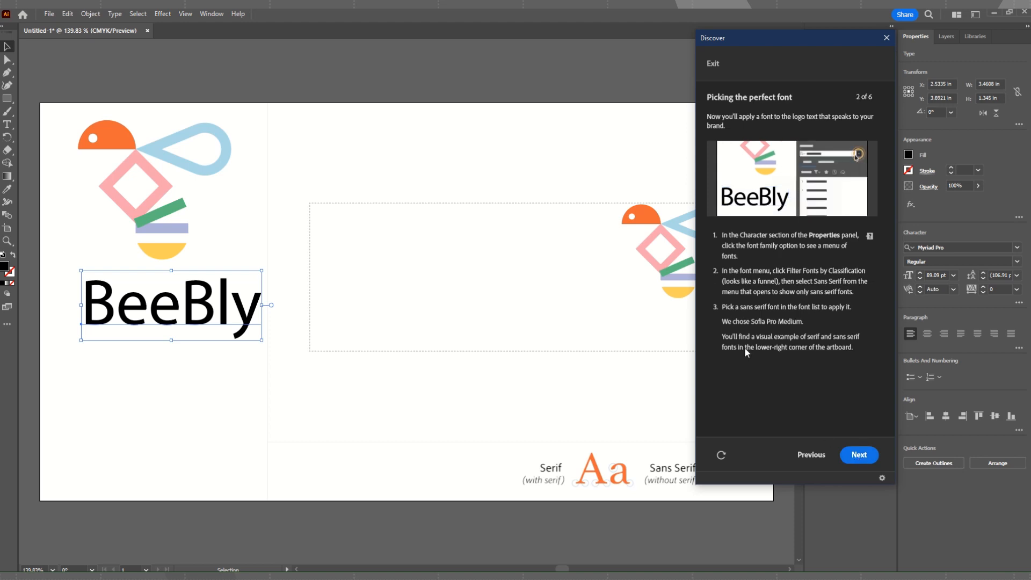
{"action": "left_click_drag", "start_coordinate": [810, 36], "coordinate": [753, 23]}
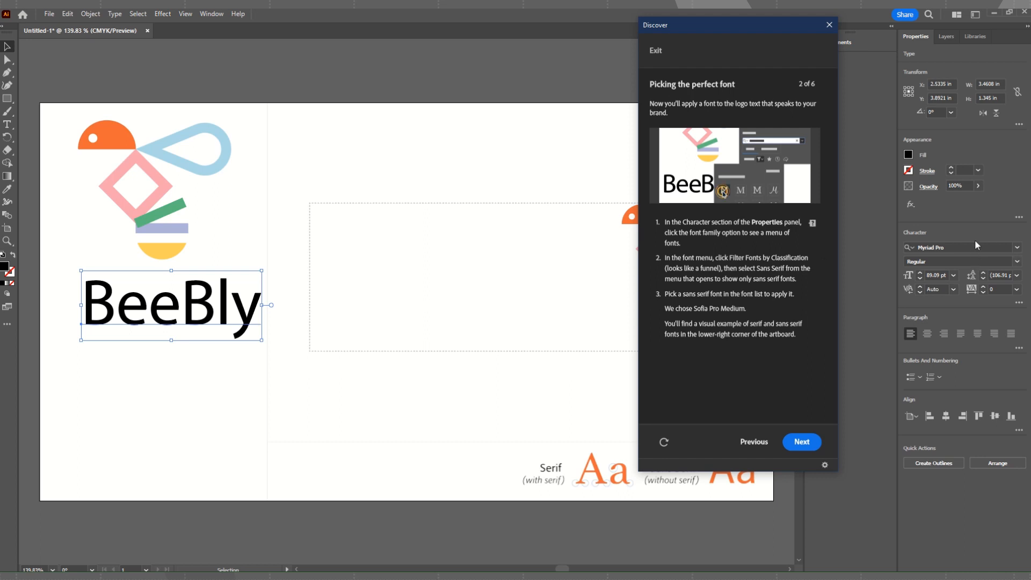
{"action": "left_click", "coordinate": [1017, 248]}
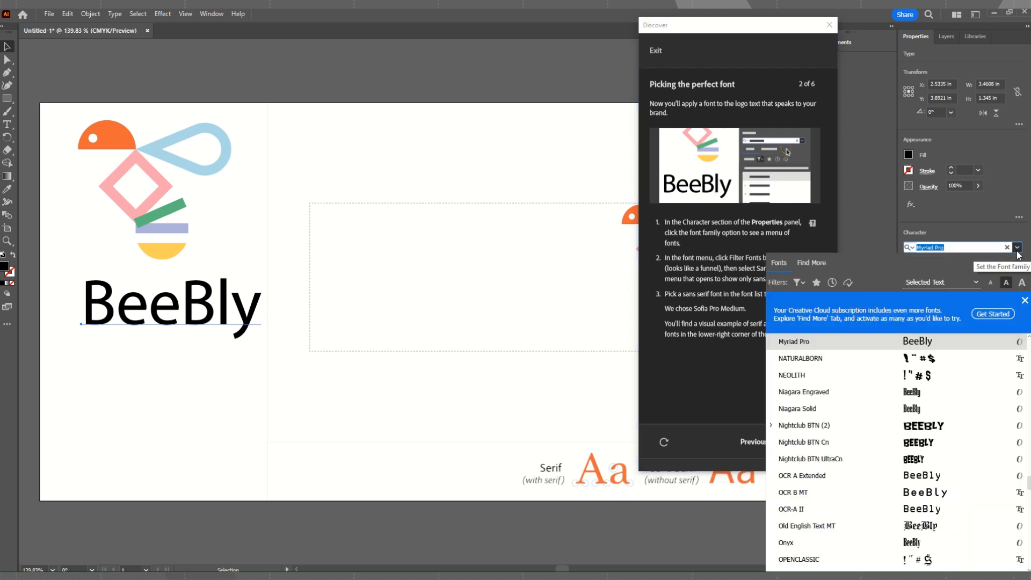
{"action": "left_click_drag", "start_coordinate": [752, 28], "coordinate": [645, 41]}
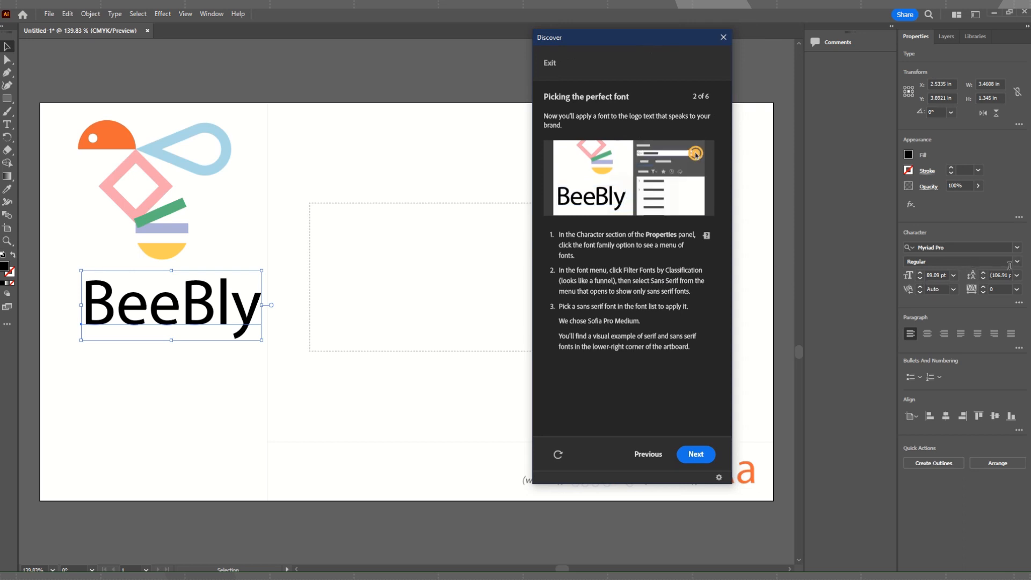
{"action": "left_click", "coordinate": [1017, 248]}
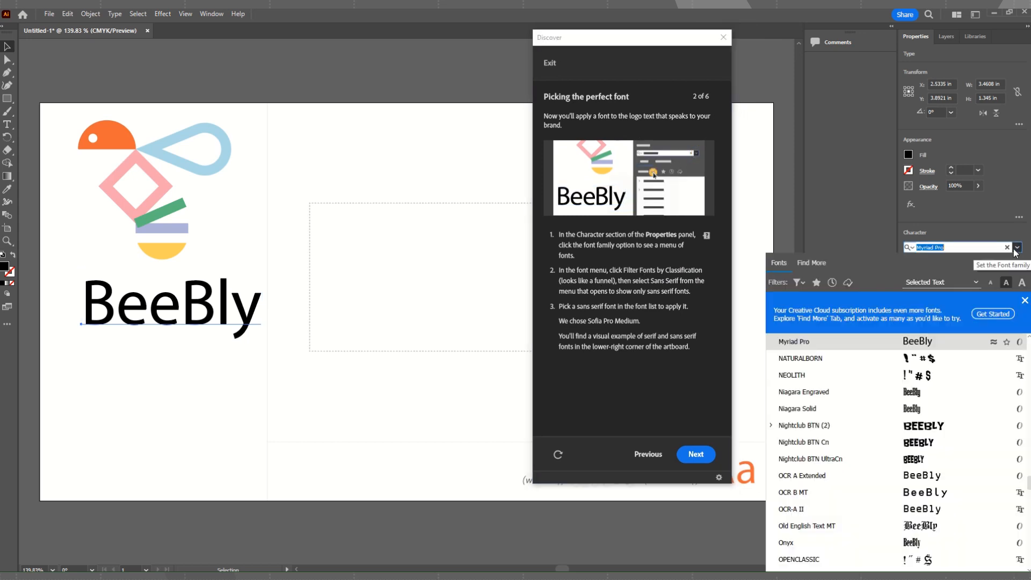
{"action": "left_click", "coordinate": [798, 283]}
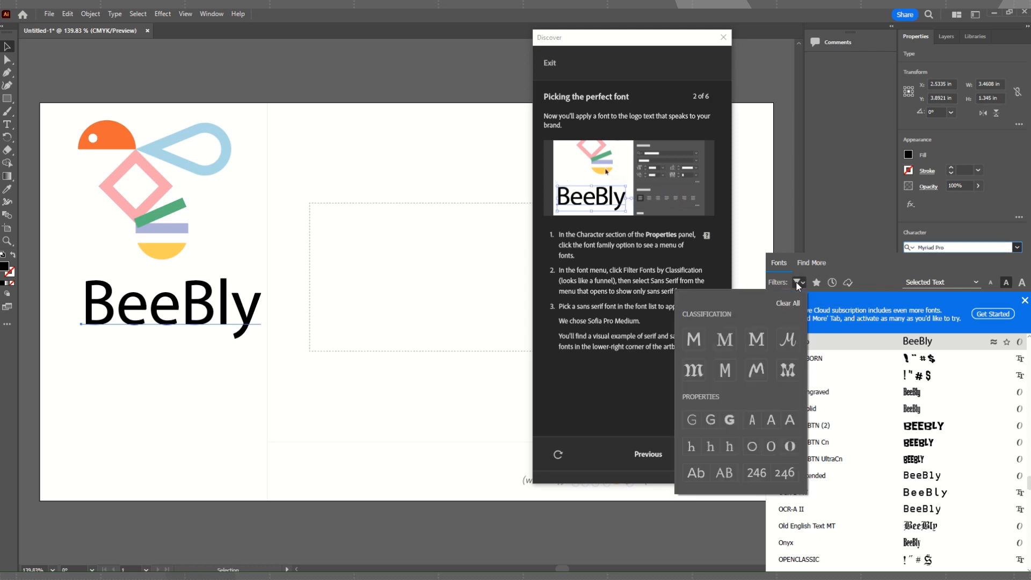
{"action": "left_click", "coordinate": [694, 341]}
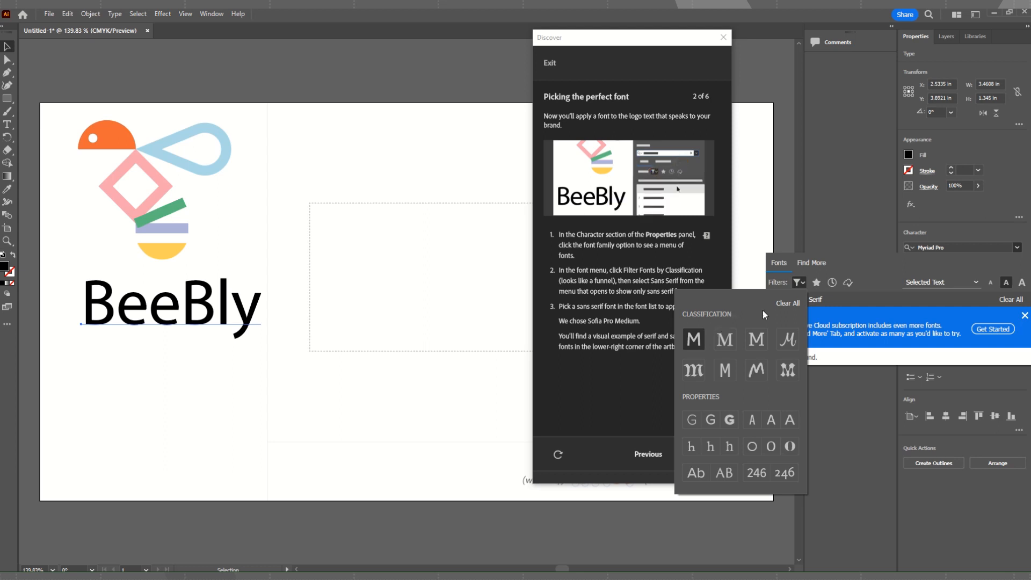
{"action": "left_click", "coordinate": [871, 264]}
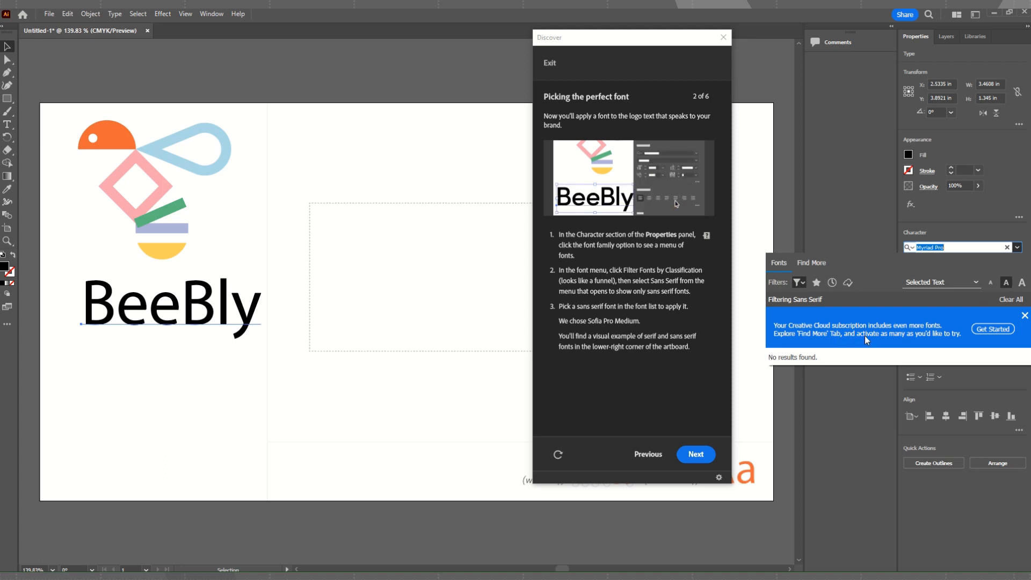
Browse the additional sans serif Adobe Fonts and preview candidates on the BeeBly text.
{"action": "left_click", "coordinate": [992, 330]}
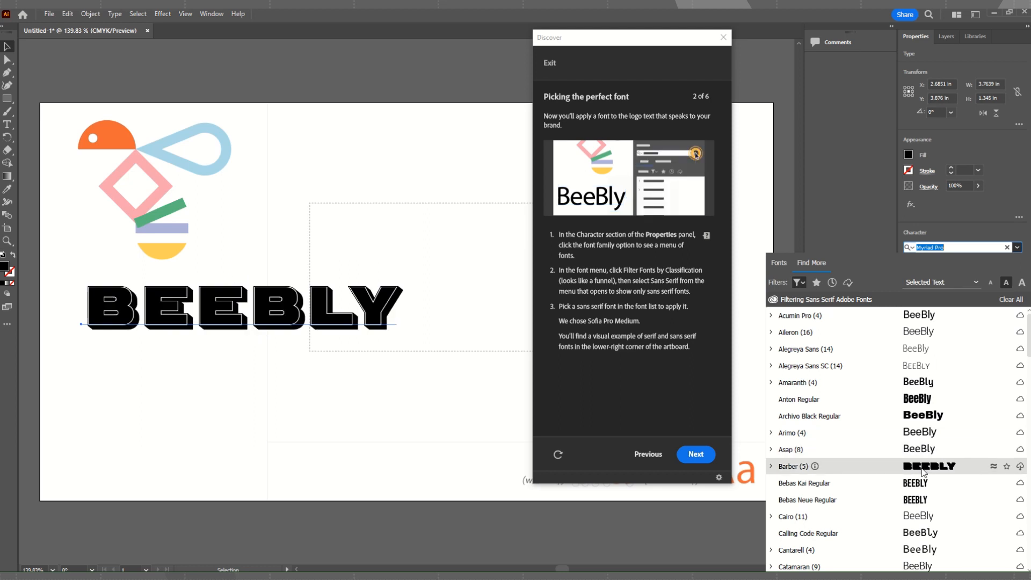
{"action": "scroll", "coordinate": [924, 472], "scroll_direction": "down", "scroll_amount": 4}
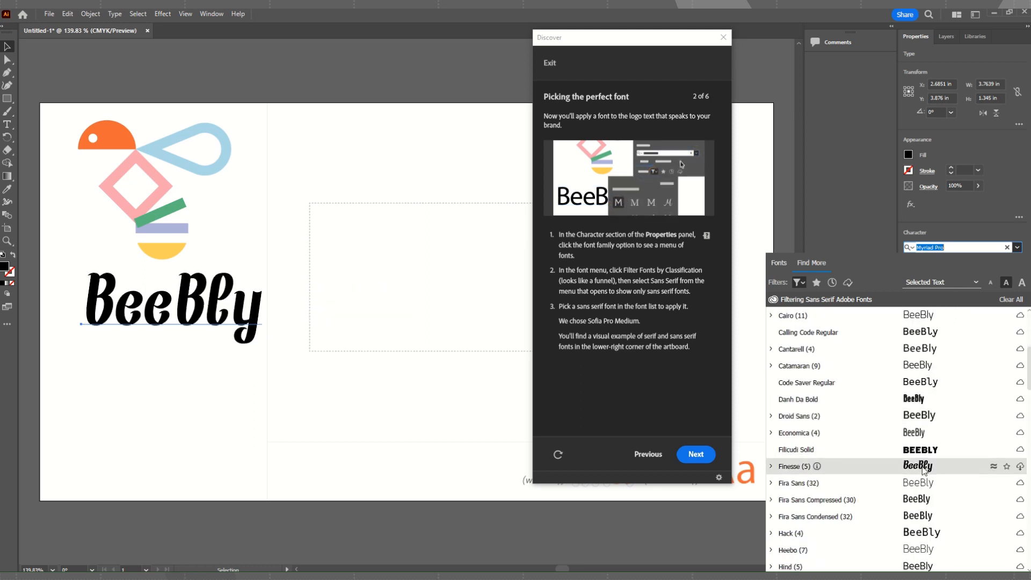
{"action": "scroll", "coordinate": [923, 468], "scroll_direction": "down", "scroll_amount": 5}
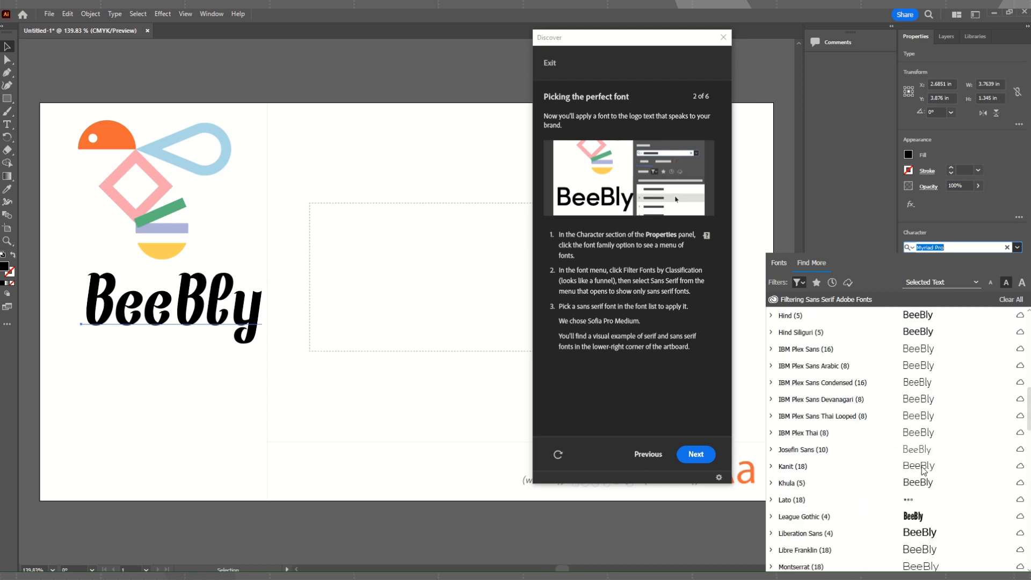
{"action": "scroll", "coordinate": [922, 467], "scroll_direction": "down", "scroll_amount": 2}
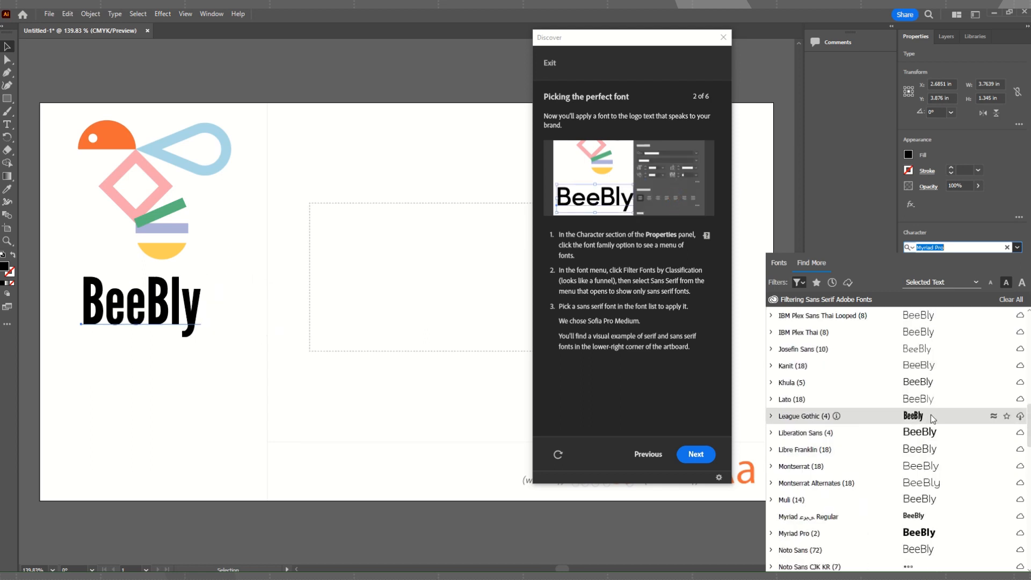
{"action": "scroll", "coordinate": [931, 416], "scroll_direction": "down", "scroll_amount": 3}
{"action": "scroll", "coordinate": [929, 424], "scroll_direction": "down", "scroll_amount": 4}
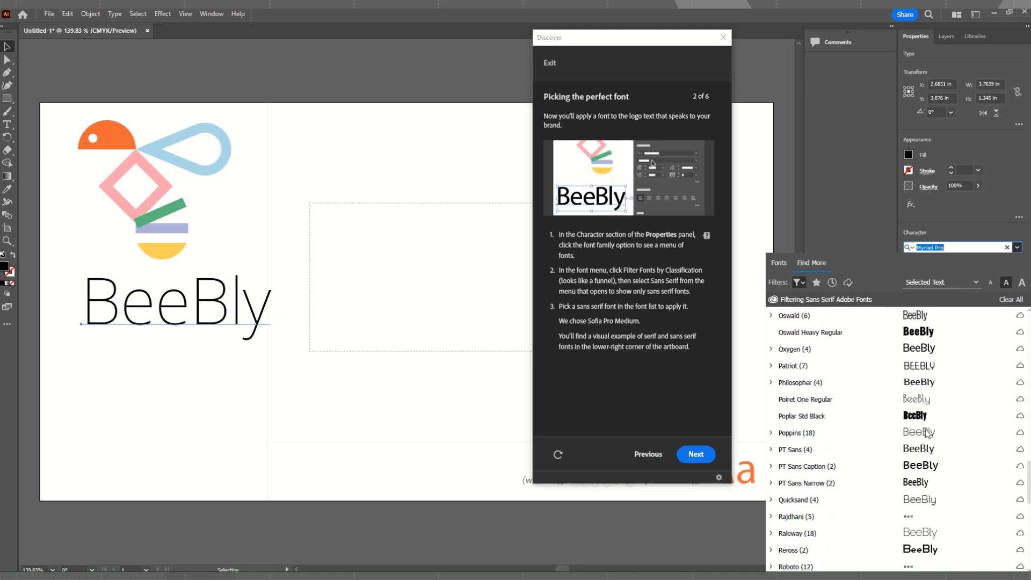
{"action": "scroll", "coordinate": [926, 420], "scroll_direction": "down", "scroll_amount": 4}
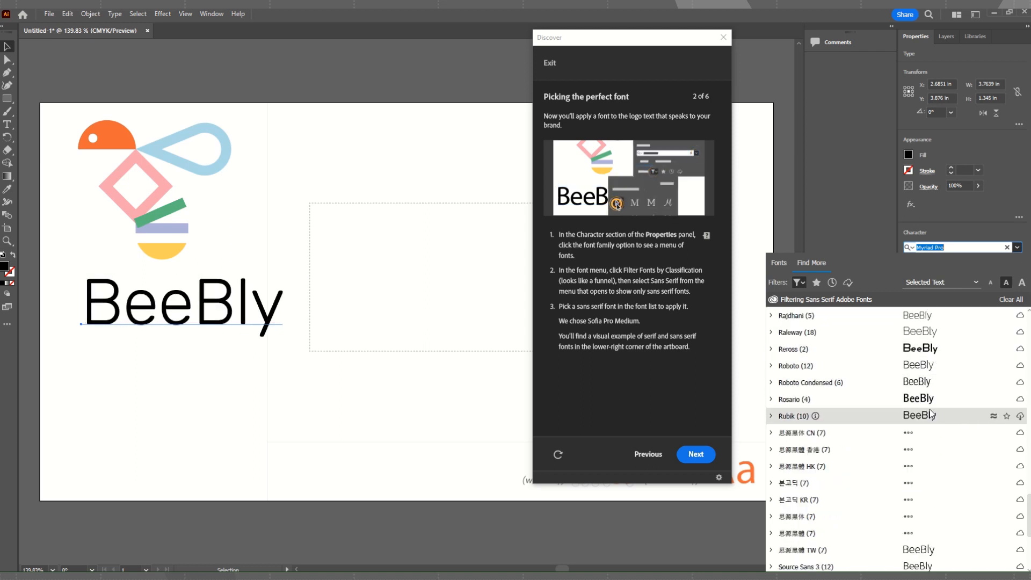
{"action": "scroll", "coordinate": [930, 413], "scroll_direction": "down", "scroll_amount": 1}
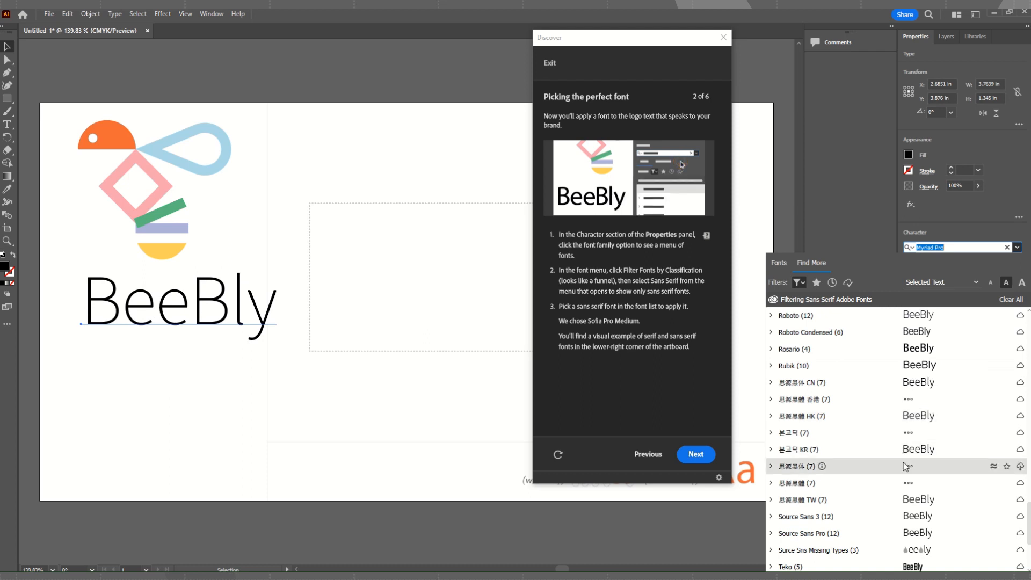
{"action": "scroll", "coordinate": [928, 472], "scroll_direction": "down", "scroll_amount": 3}
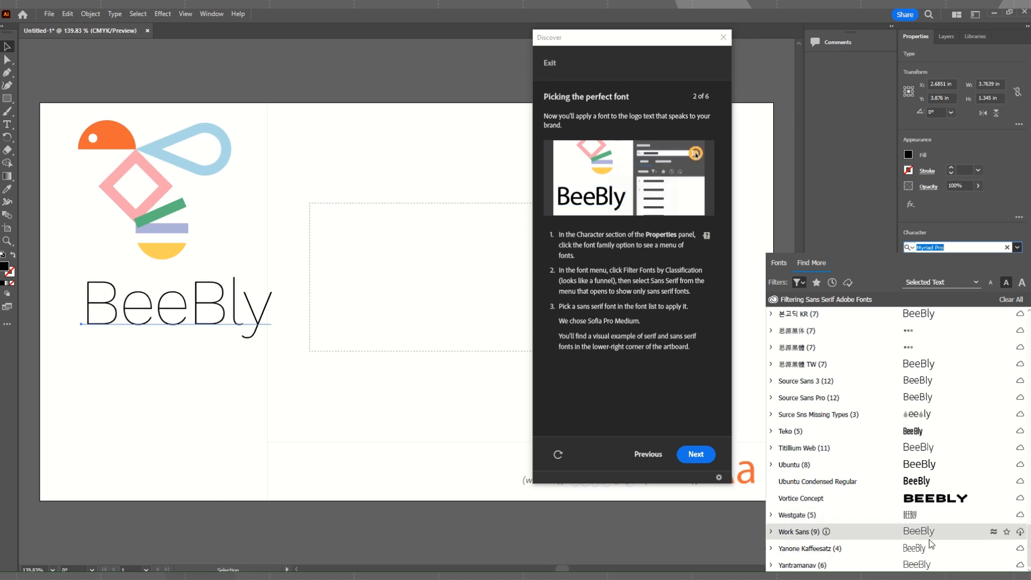
{"action": "scroll", "coordinate": [933, 516], "scroll_direction": "up", "scroll_amount": 5}
{"action": "scroll", "coordinate": [934, 464], "scroll_direction": "up", "scroll_amount": 10}
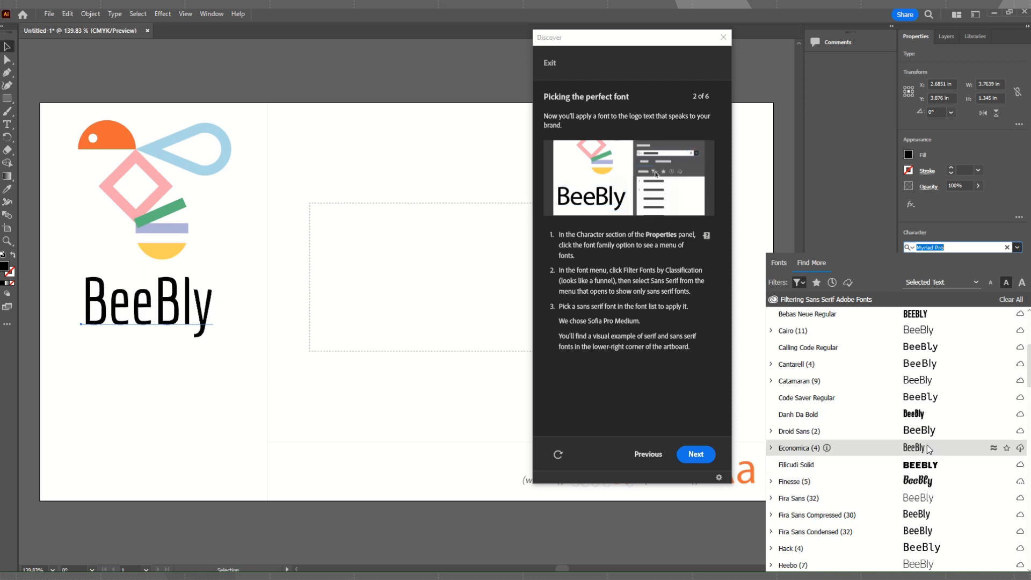
{"action": "scroll", "coordinate": [936, 380], "scroll_direction": "up", "scroll_amount": 3}
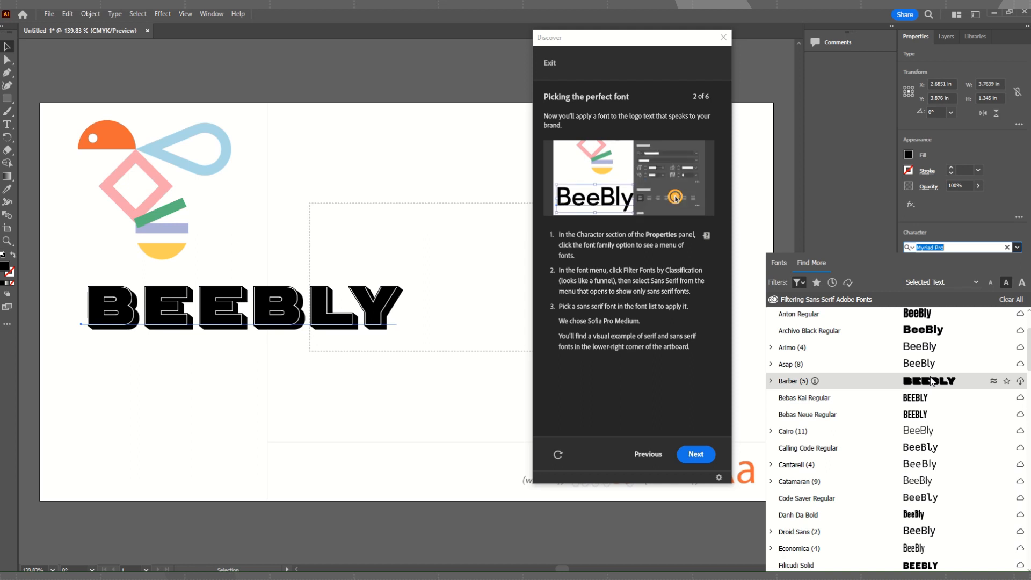
{"action": "scroll", "coordinate": [929, 397], "scroll_direction": "up", "scroll_amount": 3}
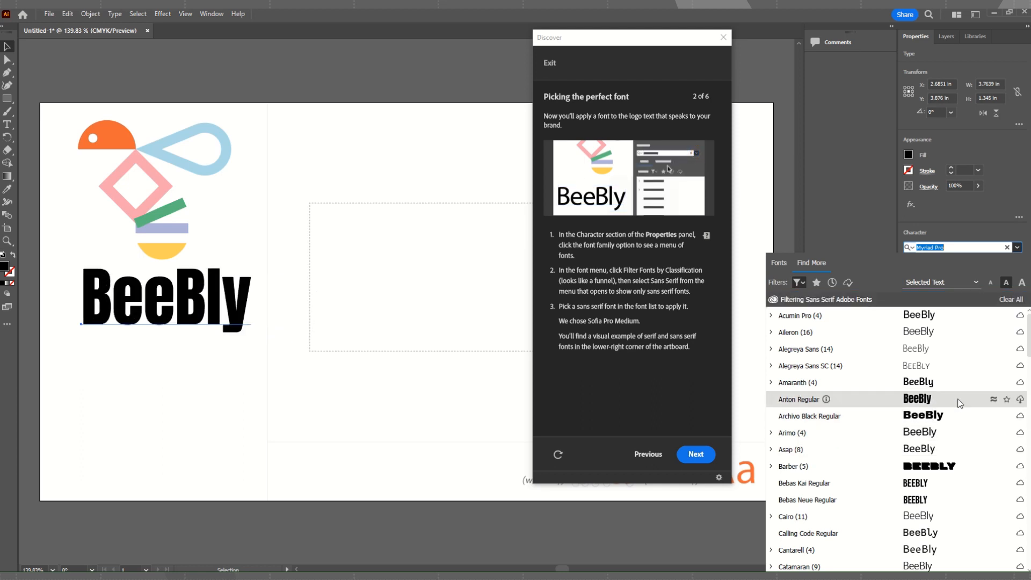
Activate the Anton Regular font and apply it to the BeeBly text.
{"action": "left_click", "coordinate": [1020, 400]}
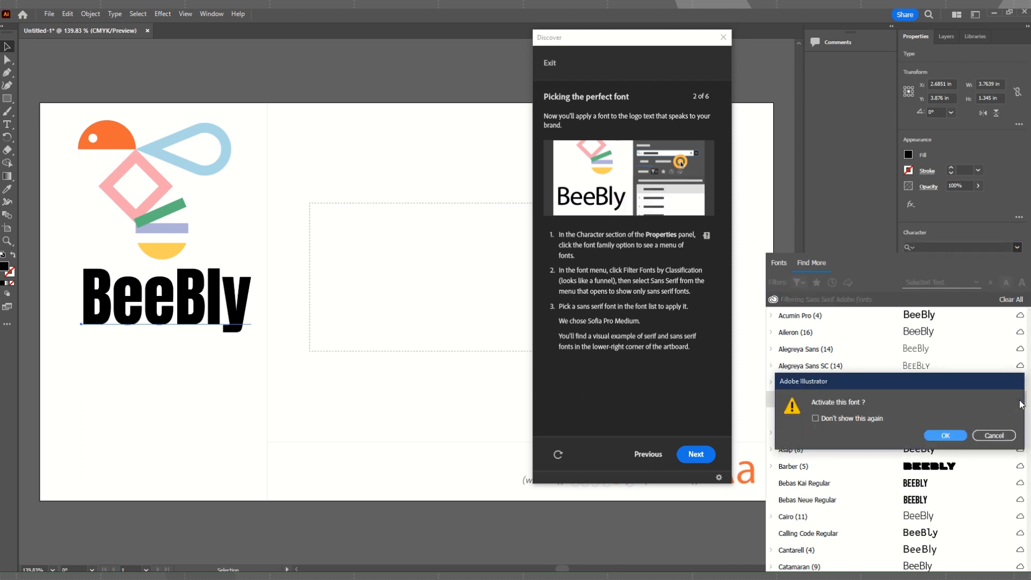
{"action": "left_click", "coordinate": [944, 436]}
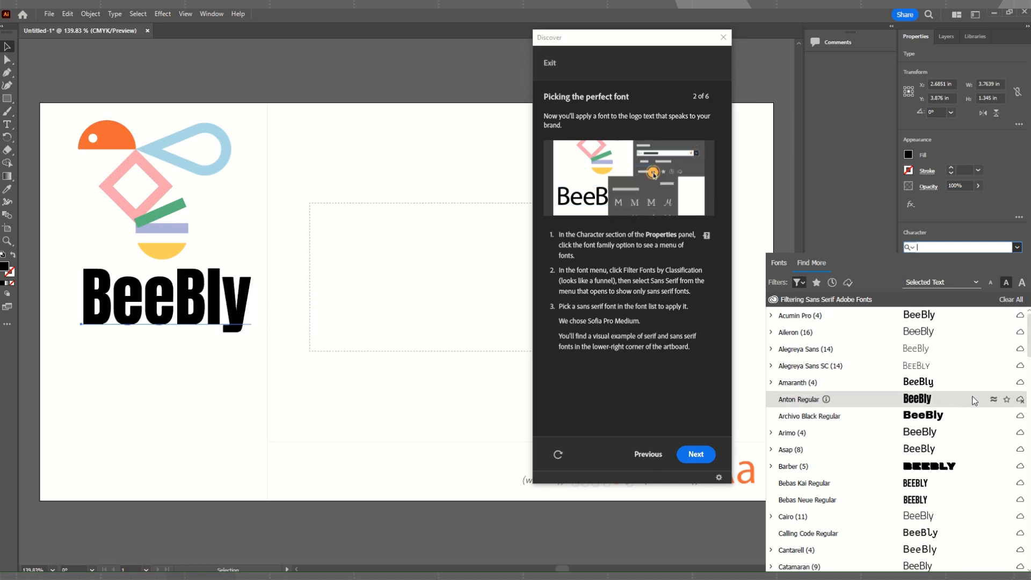
{"action": "left_click", "coordinate": [940, 398]}
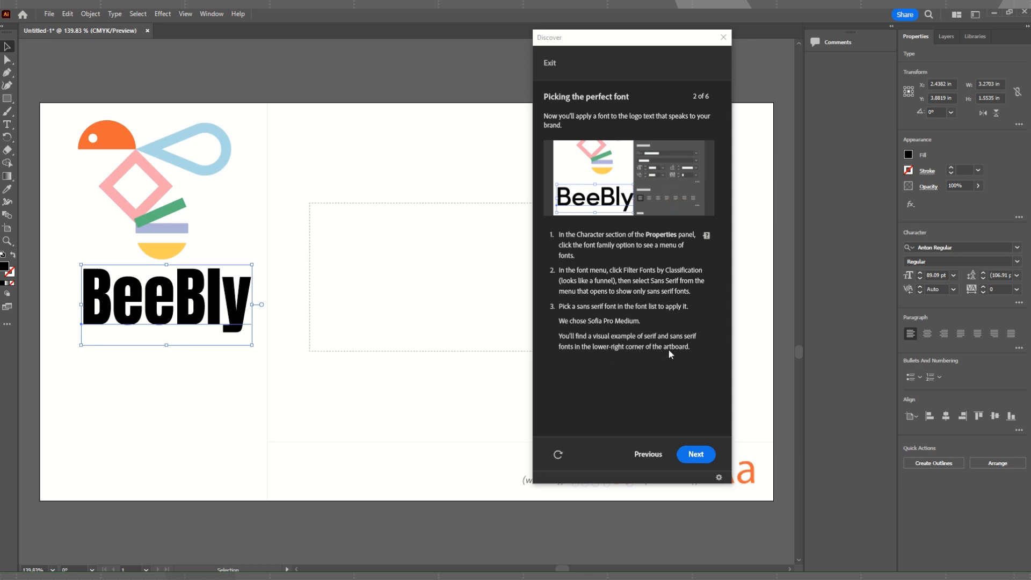
Advance the tutorial to "Refining the text" and show the hint locating the Tracking option.
{"action": "left_click", "coordinate": [704, 455]}
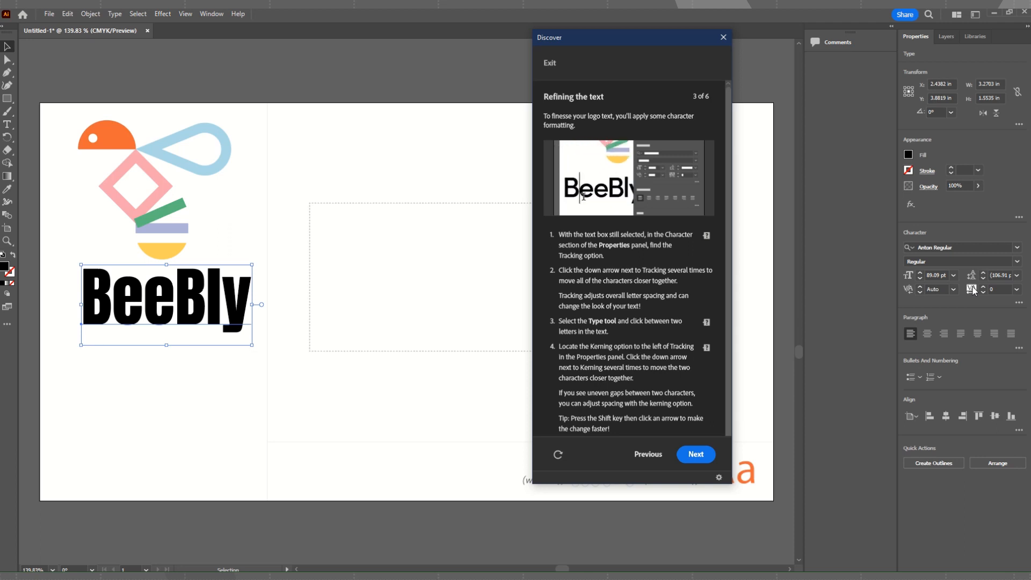
{"action": "left_click", "coordinate": [707, 237]}
Try to reduce the kerning across the whole selected BeeBly text.
{"action": "left_click", "coordinate": [908, 292]}
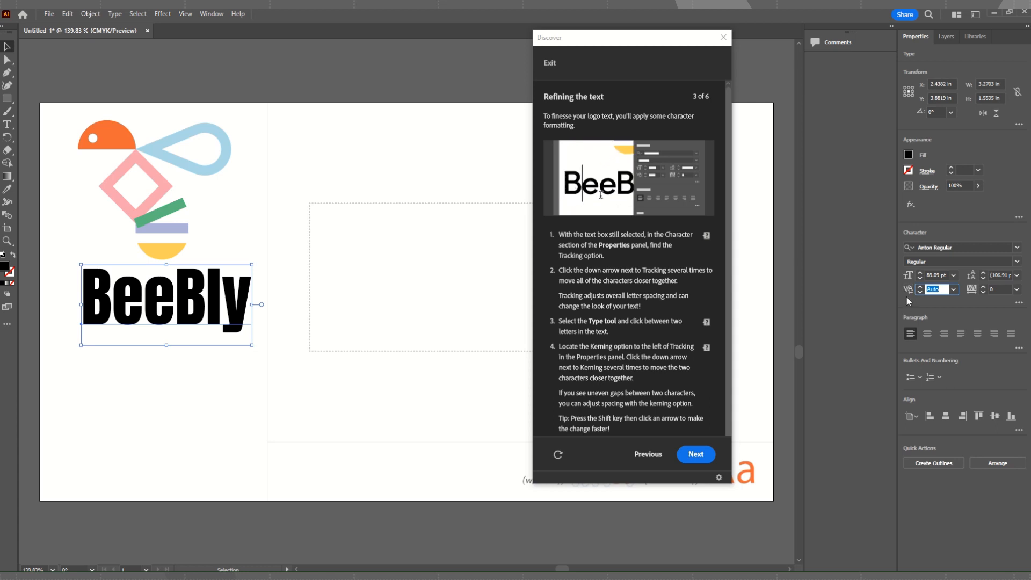
{"action": "left_click", "coordinate": [920, 291]}
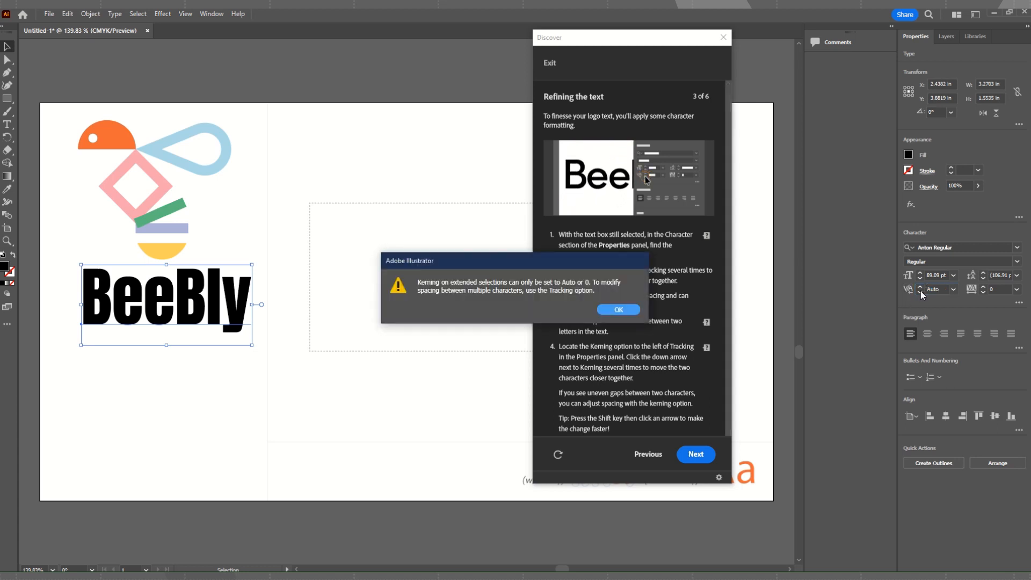
{"action": "left_click", "coordinate": [627, 311]}
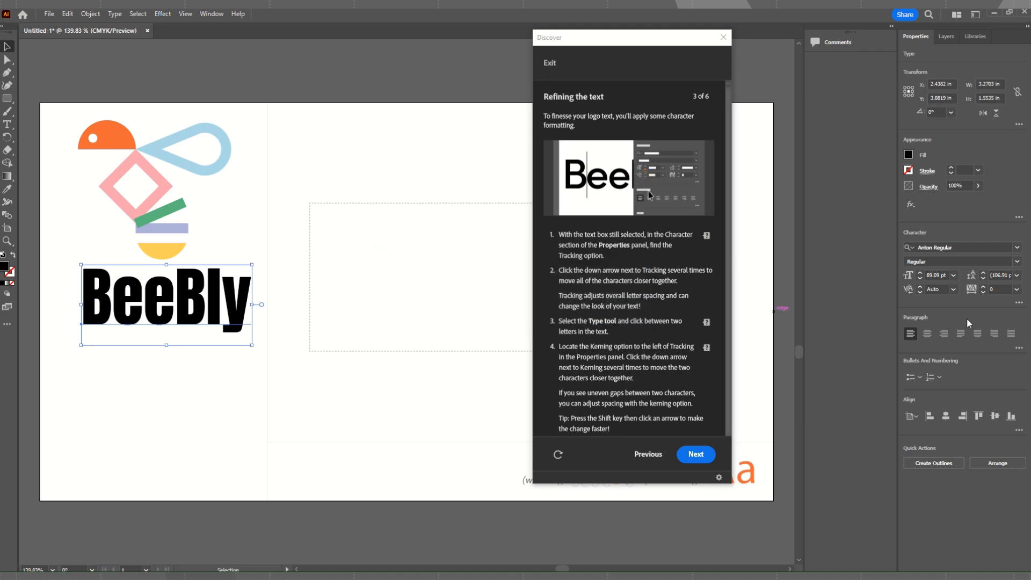
Tighten the tracking of the entire BeeBly text to -40.
{"action": "left_click", "coordinate": [971, 290]}
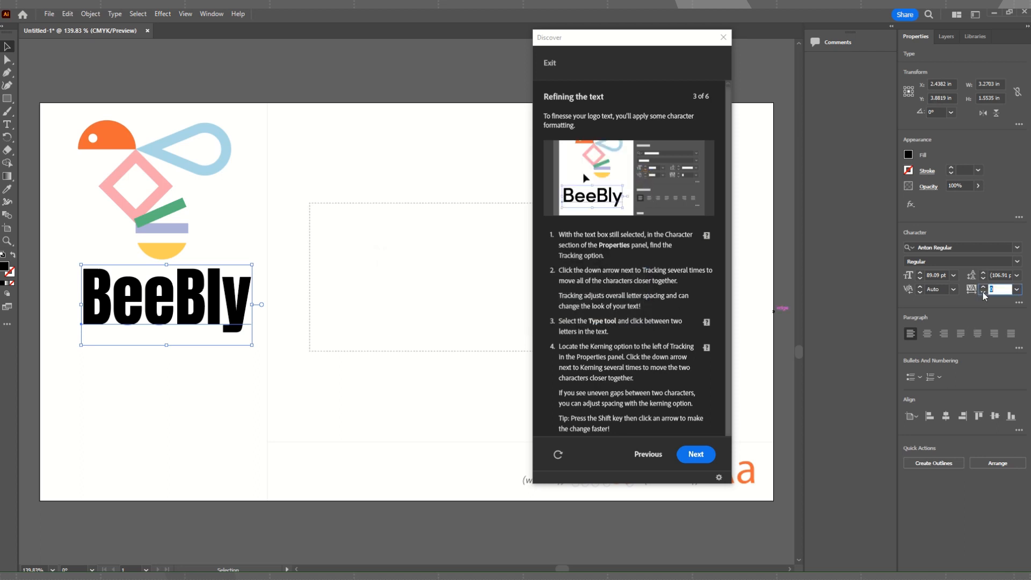
{"action": "left_click", "coordinate": [983, 292]}
{"action": "left_click", "coordinate": [983, 292]}
{"action": "left_click", "coordinate": [983, 292]}
{"action": "left_click", "coordinate": [983, 292]}
{"action": "left_click", "coordinate": [983, 293]}
{"action": "left_click", "coordinate": [983, 292]}
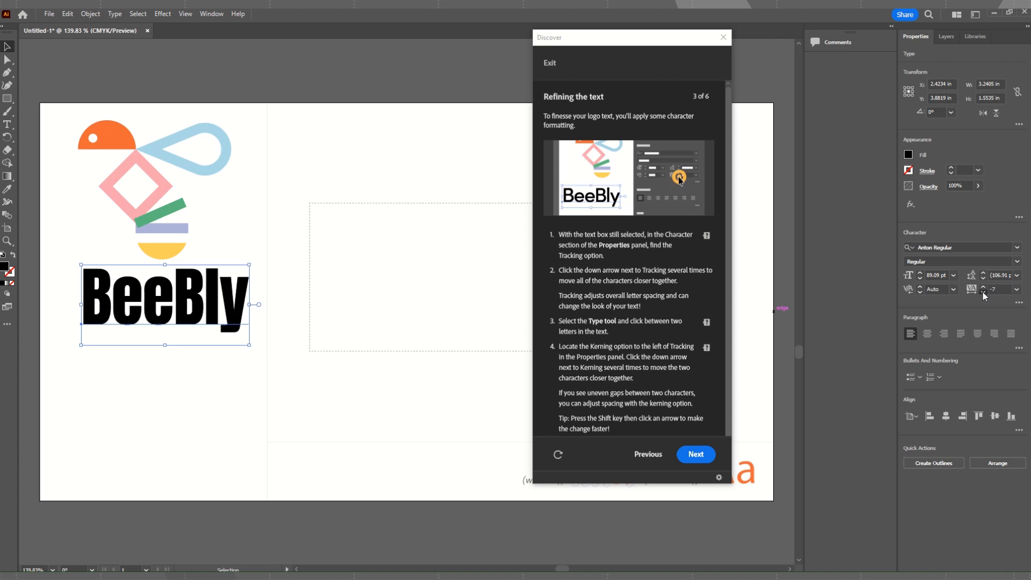
{"action": "left_click", "coordinate": [983, 292]}
{"action": "left_click", "coordinate": [983, 292]}
{"action": "left_click", "coordinate": [983, 293]}
{"action": "left_click", "coordinate": [982, 292]}
{"action": "left_click", "coordinate": [983, 292]}
{"action": "left_click", "coordinate": [982, 292]}
{"action": "left_click", "coordinate": [983, 293]}
{"action": "left_click", "coordinate": [983, 292]}
{"action": "left_click", "coordinate": [983, 292]}
{"action": "left_click", "coordinate": [983, 292]}
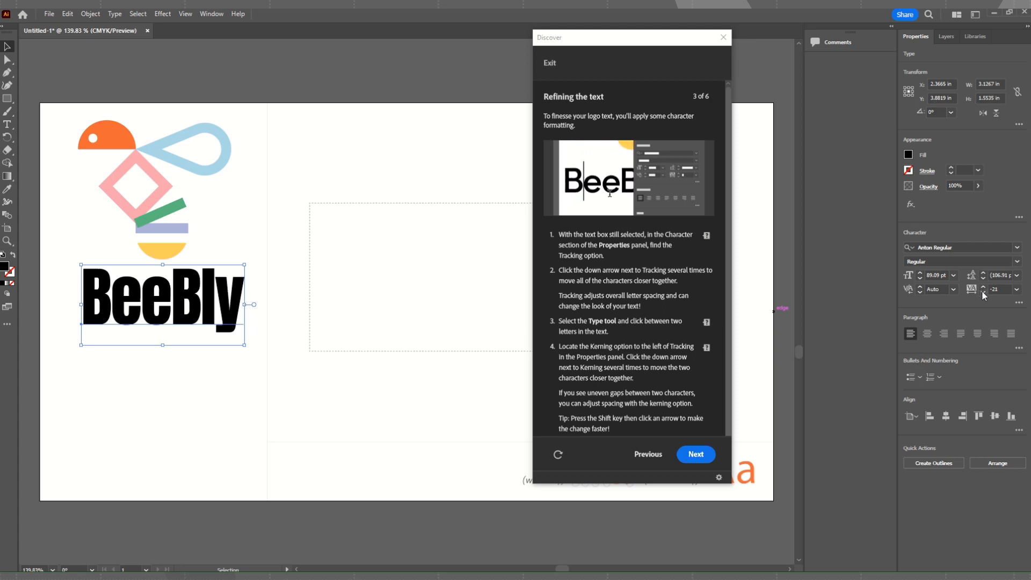
{"action": "left_click", "coordinate": [983, 292]}
{"action": "left_click", "coordinate": [983, 292]}
{"action": "left_click", "coordinate": [983, 292]}
{"action": "left_click", "coordinate": [983, 292]}
{"action": "left_click", "coordinate": [983, 292]}
{"action": "left_click", "coordinate": [983, 292]}
{"action": "left_click", "coordinate": [983, 292]}
{"action": "left_click", "coordinate": [983, 291]}
{"action": "left_click", "coordinate": [983, 292]}
{"action": "left_click", "coordinate": [983, 291]}
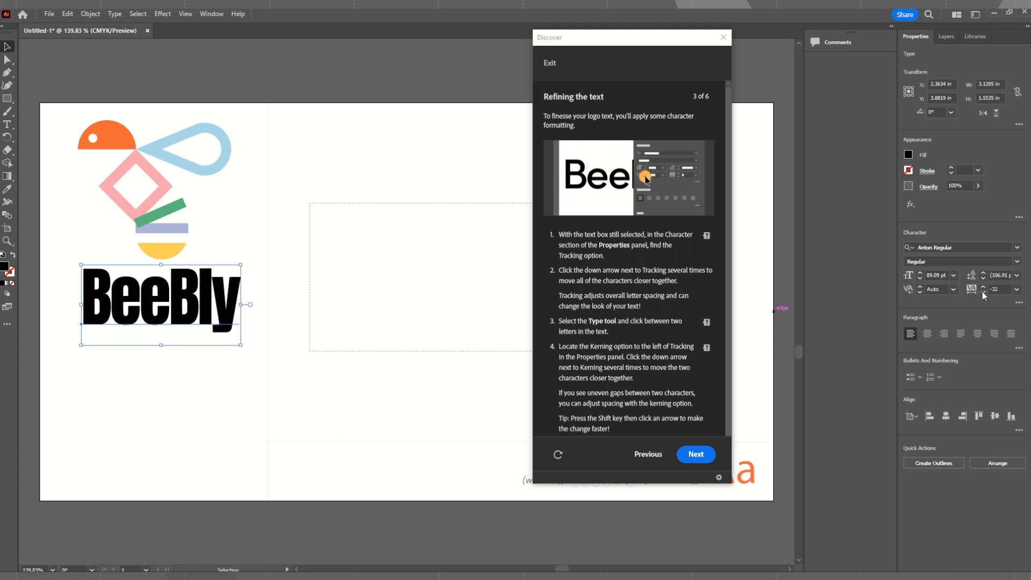
{"action": "left_click", "coordinate": [983, 291]}
{"action": "left_click", "coordinate": [982, 292]}
{"action": "left_click", "coordinate": [983, 292]}
{"action": "left_click", "coordinate": [983, 291]}
{"action": "left_click", "coordinate": [983, 292]}
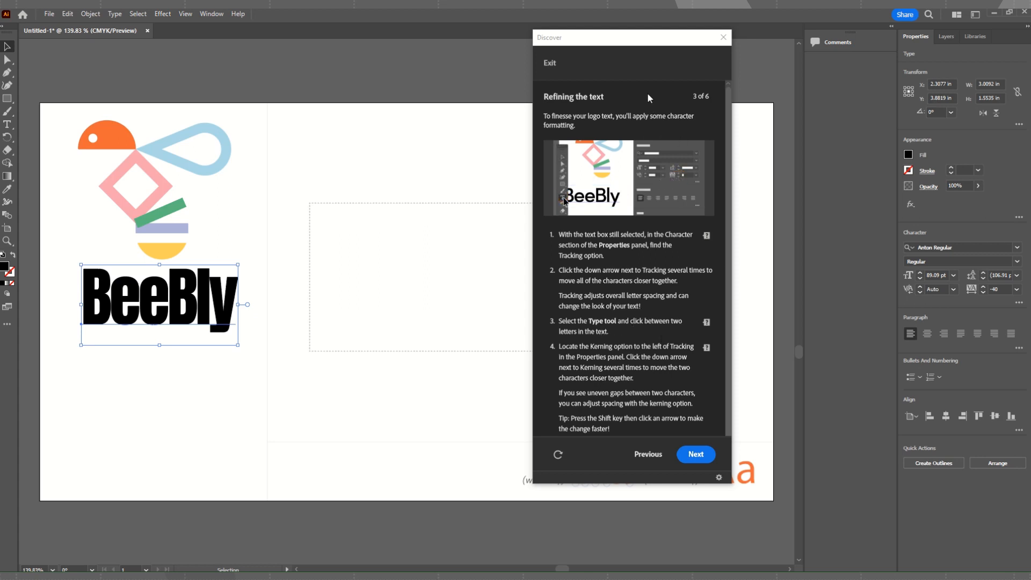
Place the Type tool cursor between the first B and e of BeeBly and tighten the kerning there to -58.
{"action": "left_click", "coordinate": [8, 126]}
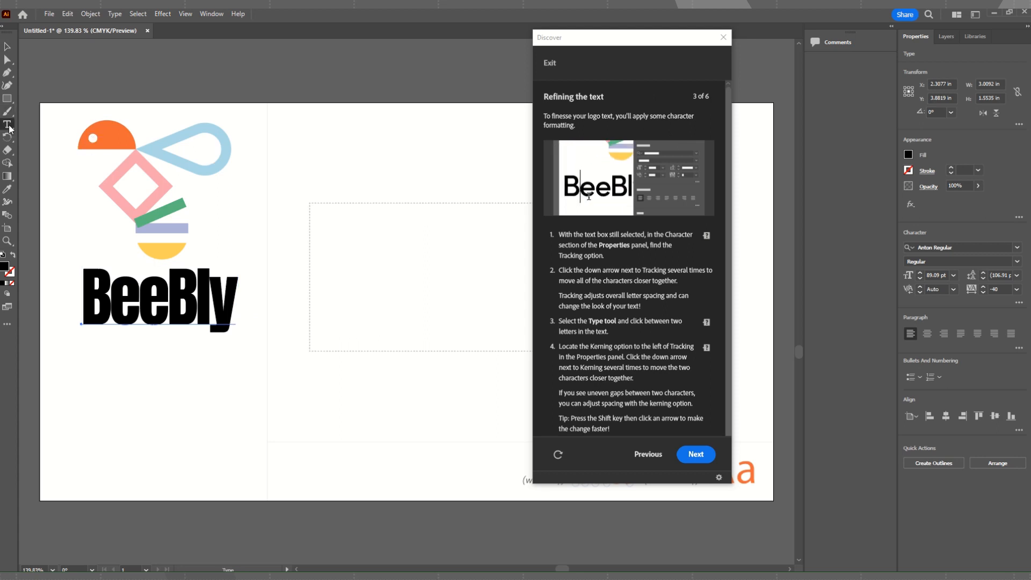
{"action": "left_click", "coordinate": [112, 308]}
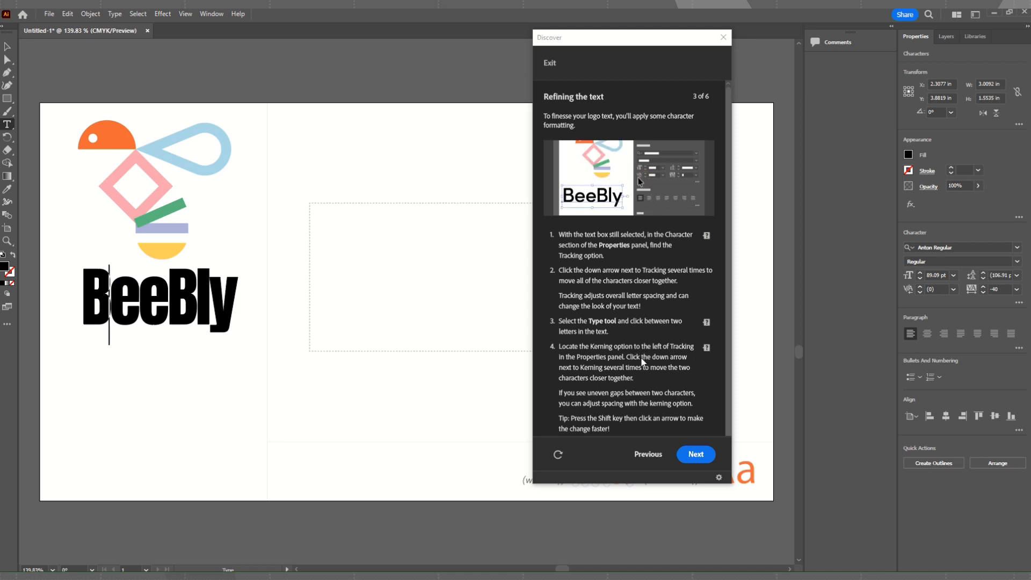
{"action": "left_click", "coordinate": [920, 292]}
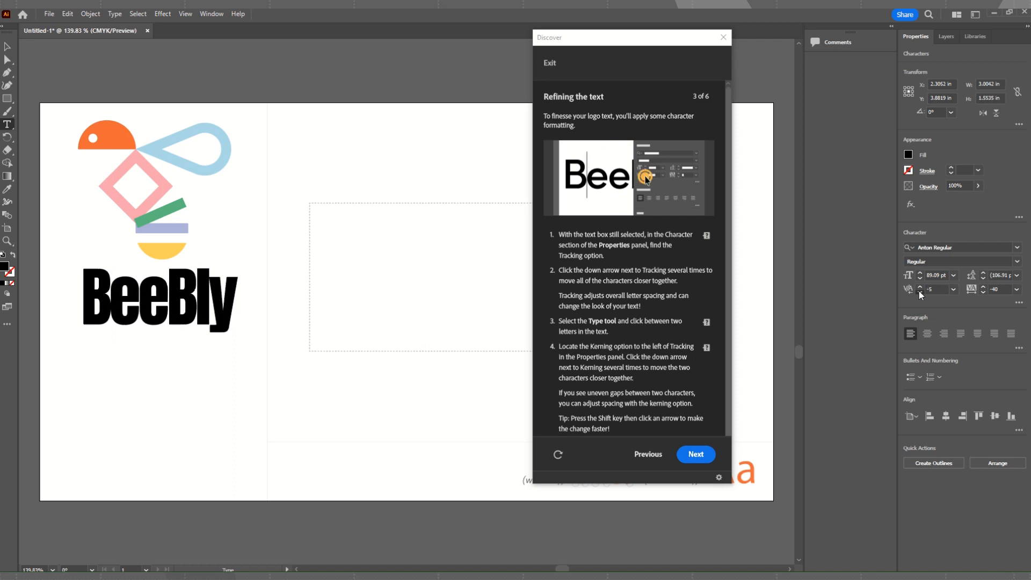
{"action": "left_click", "coordinate": [920, 292]}
{"action": "left_click", "coordinate": [920, 292]}
{"action": "left_click", "coordinate": [920, 292]}
{"action": "left_click", "coordinate": [920, 292]}
{"action": "left_click", "coordinate": [920, 292]}
{"action": "left_click", "coordinate": [919, 291]}
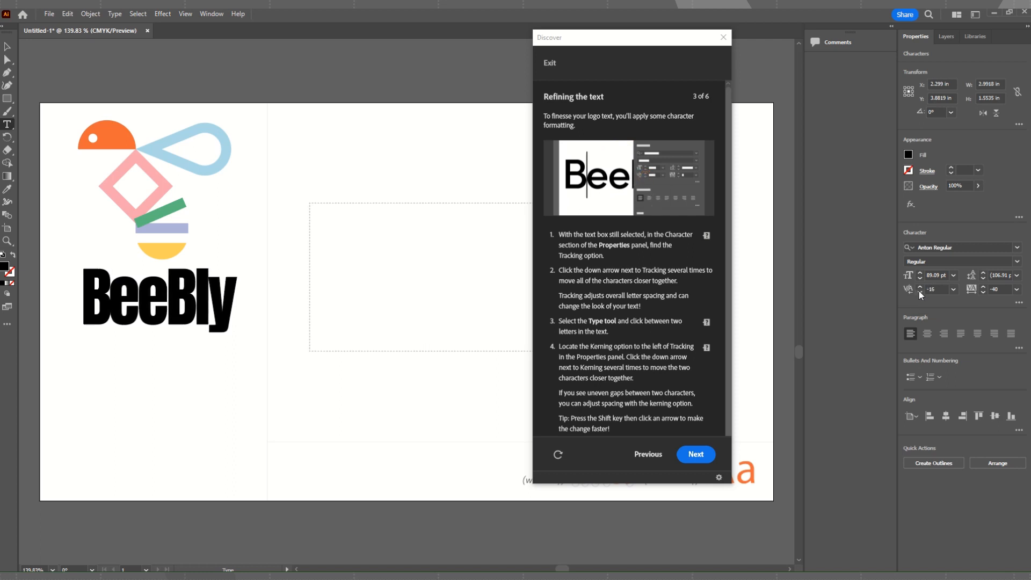
{"action": "left_click", "coordinate": [920, 292]}
{"action": "left_click", "coordinate": [920, 291]}
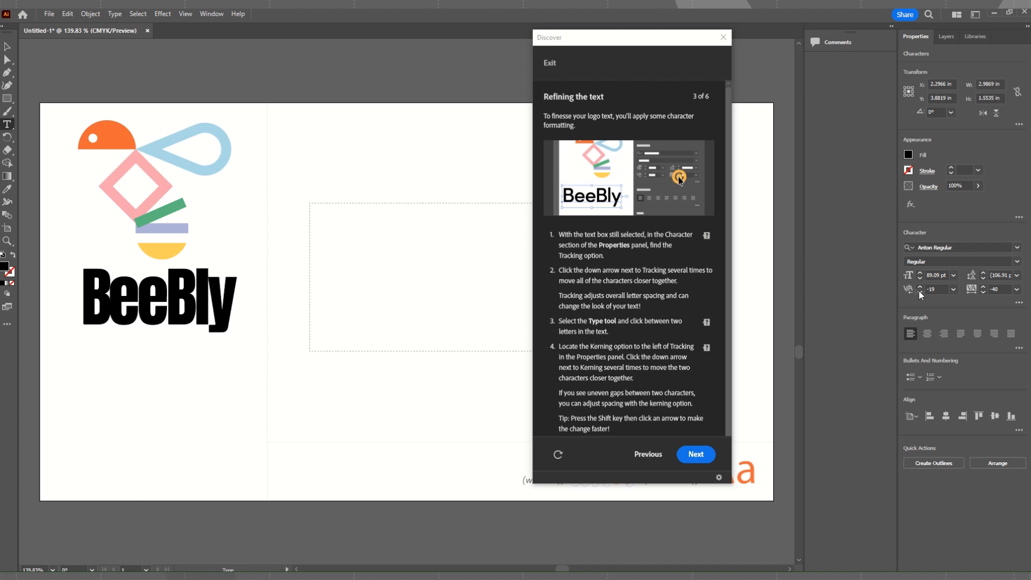
{"action": "left_click", "coordinate": [920, 292]}
{"action": "left_click", "coordinate": [920, 292]}
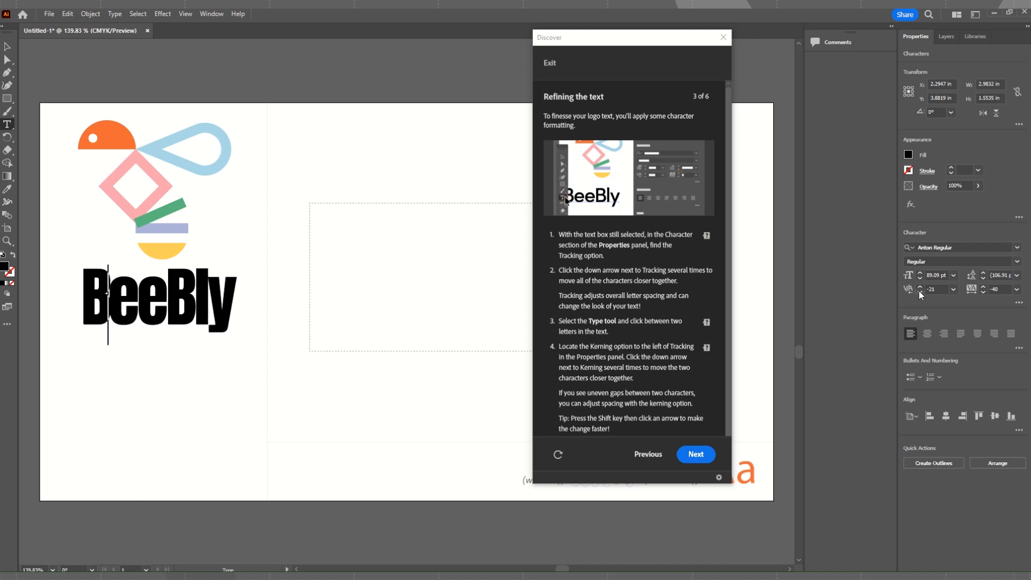
{"action": "left_click", "coordinate": [920, 292]}
{"action": "left_click", "coordinate": [920, 291]}
{"action": "left_click", "coordinate": [920, 291]}
{"action": "left_click", "coordinate": [920, 292]}
{"action": "left_click", "coordinate": [920, 291]}
{"action": "left_click", "coordinate": [920, 292]}
{"action": "left_click", "coordinate": [920, 292]}
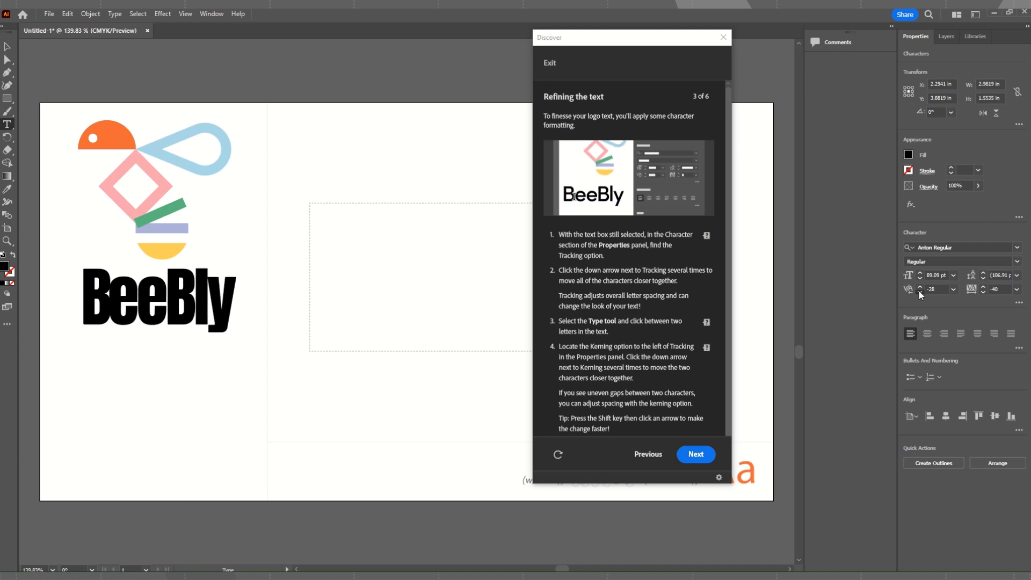
{"action": "left_click", "coordinate": [920, 292]}
{"action": "left_click", "coordinate": [920, 291]}
{"action": "left_click", "coordinate": [920, 291]}
{"action": "left_click", "coordinate": [920, 292]}
{"action": "left_click", "coordinate": [920, 292]}
{"action": "left_click", "coordinate": [920, 292]}
{"action": "left_click", "coordinate": [920, 291]}
{"action": "left_click", "coordinate": [920, 292]}
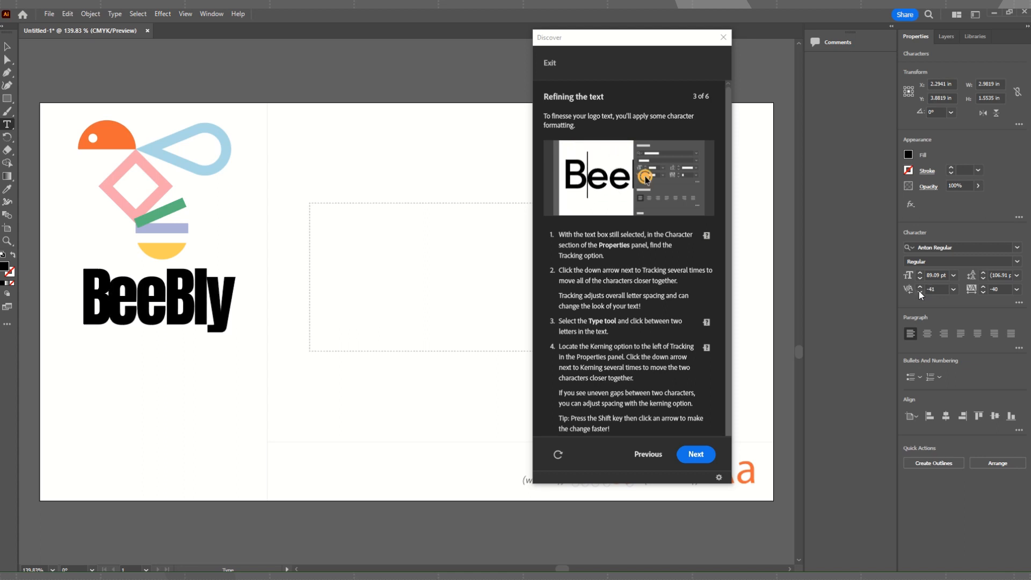
{"action": "left_click", "coordinate": [920, 292]}
{"action": "left_click", "coordinate": [919, 292]}
{"action": "left_click", "coordinate": [920, 292]}
{"action": "left_click", "coordinate": [920, 292]}
{"action": "left_click", "coordinate": [919, 292]}
{"action": "left_click", "coordinate": [920, 292]}
{"action": "left_click", "coordinate": [920, 292]}
{"action": "left_click", "coordinate": [920, 291]}
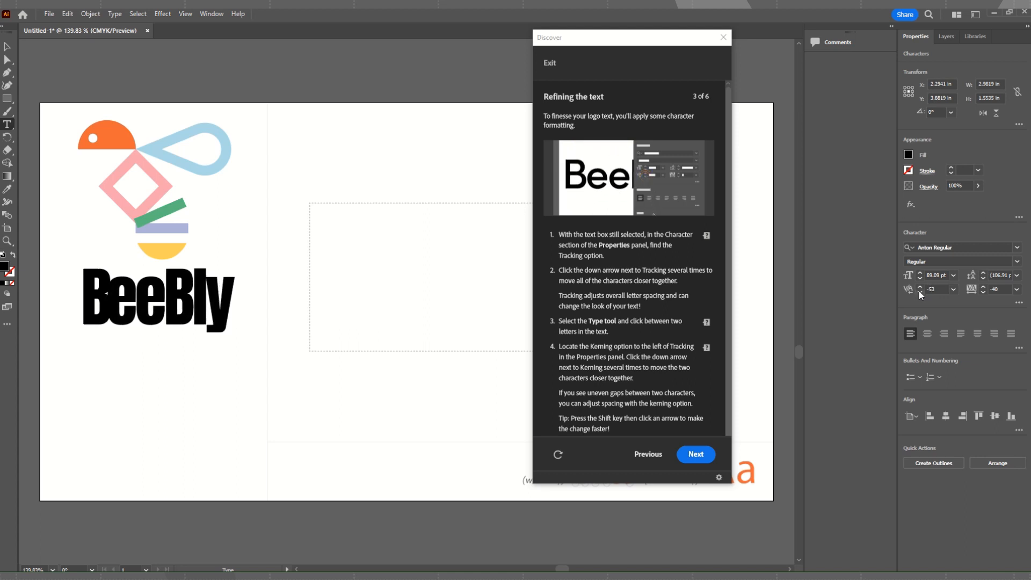
{"action": "left_click", "coordinate": [920, 292]}
{"action": "left_click", "coordinate": [920, 292]}
{"action": "left_click", "coordinate": [920, 292]}
{"action": "left_click", "coordinate": [920, 292]}
{"action": "left_click", "coordinate": [920, 292]}
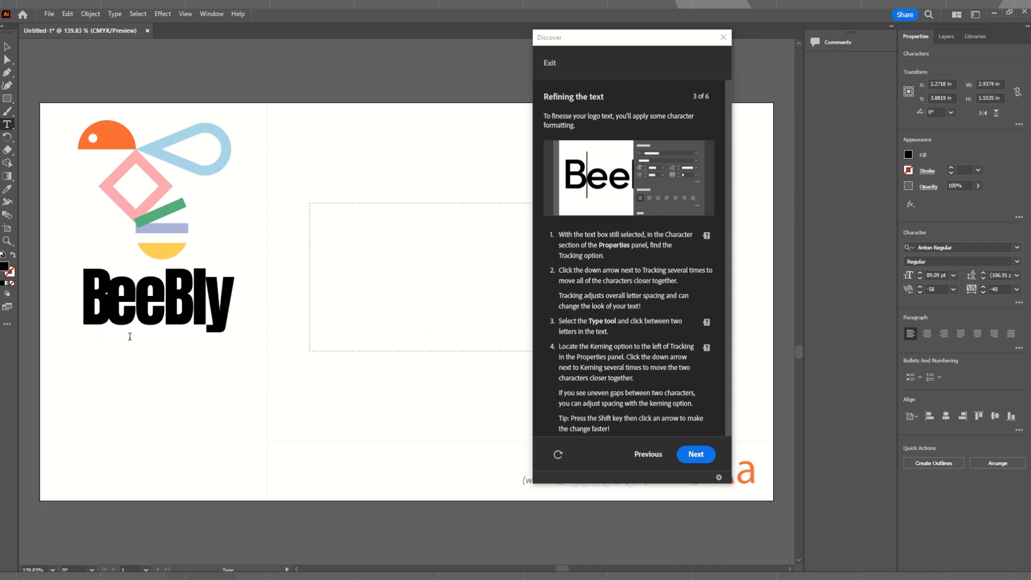
Loosen the kerning between the first B and e of BeeBly to 4.
{"action": "left_click", "coordinate": [920, 286]}
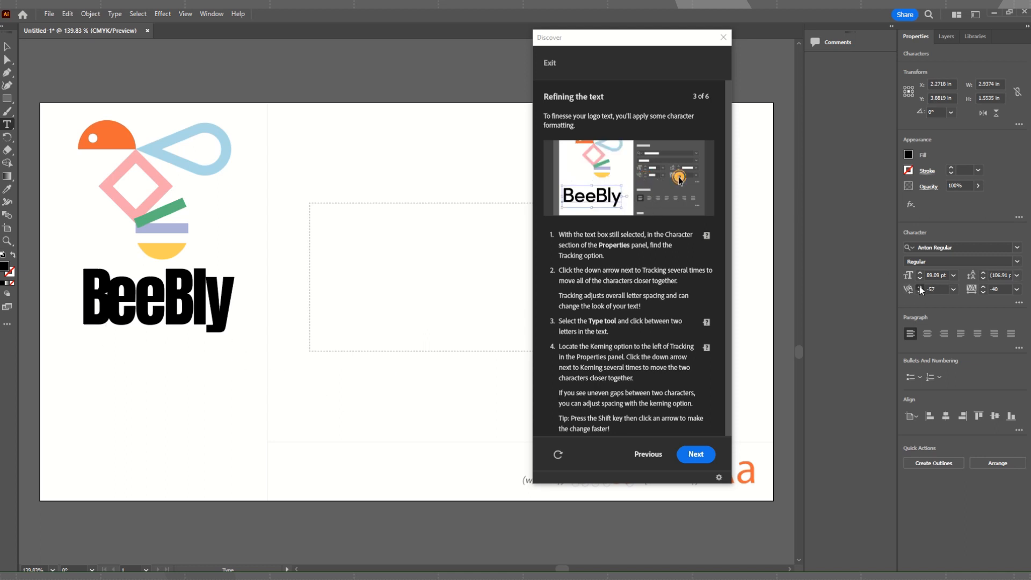
{"action": "left_click", "coordinate": [920, 287]}
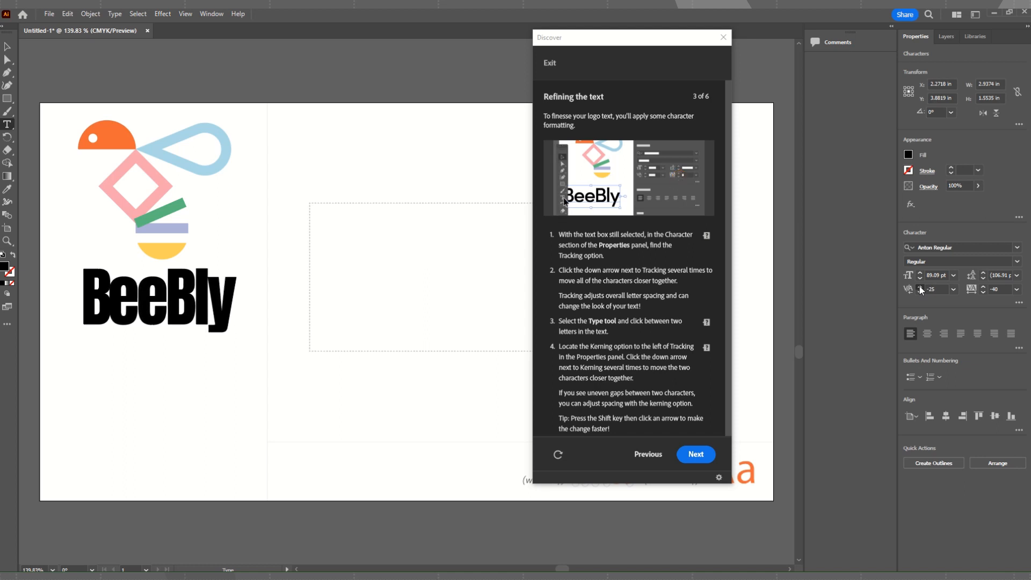
{"action": "left_click", "coordinate": [920, 286]}
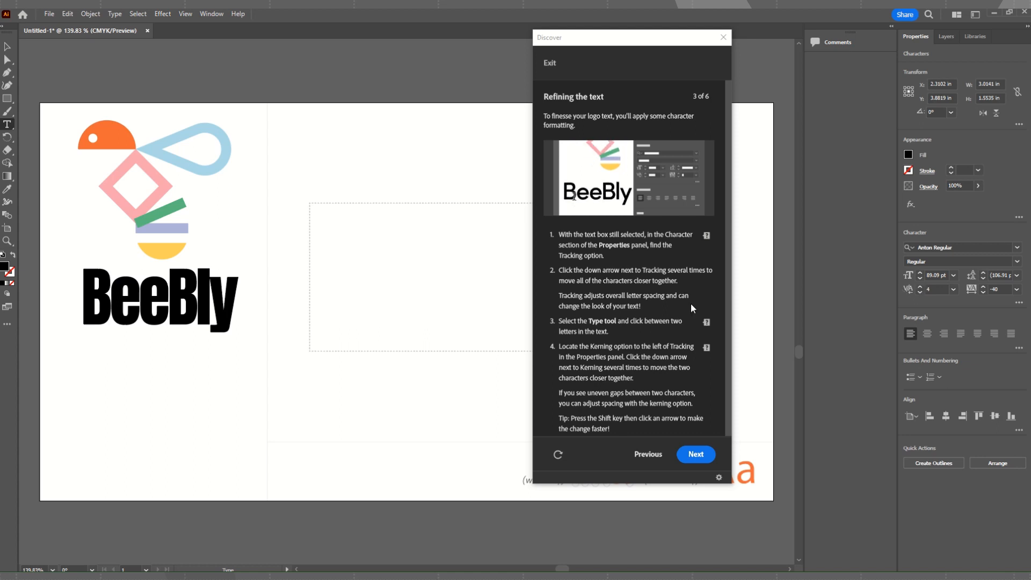
Place the text cursor between the l and y of BeeBly and tighten the kerning there to about -51.
{"action": "left_click", "coordinate": [215, 304]}
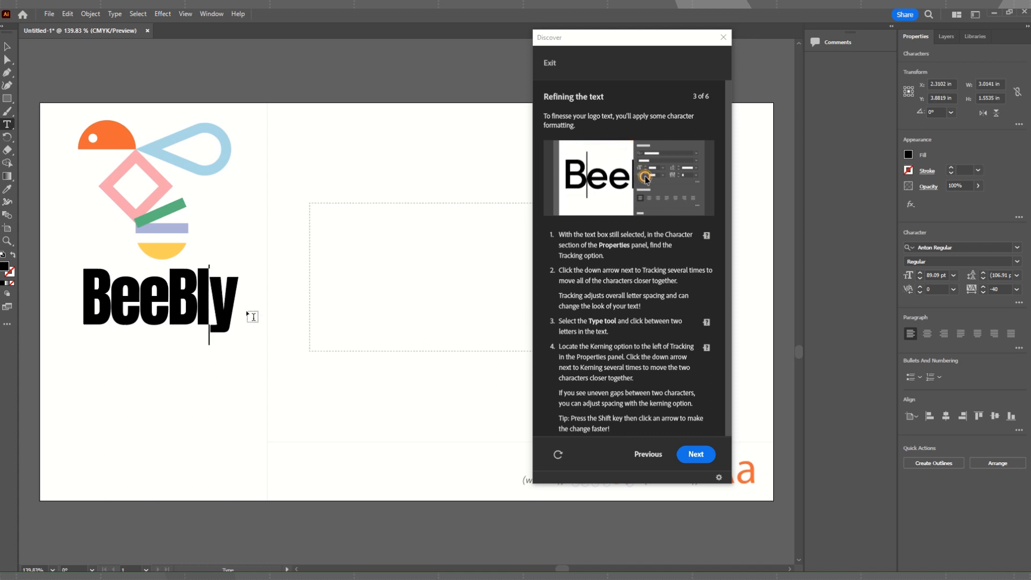
{"action": "left_click", "coordinate": [920, 293]}
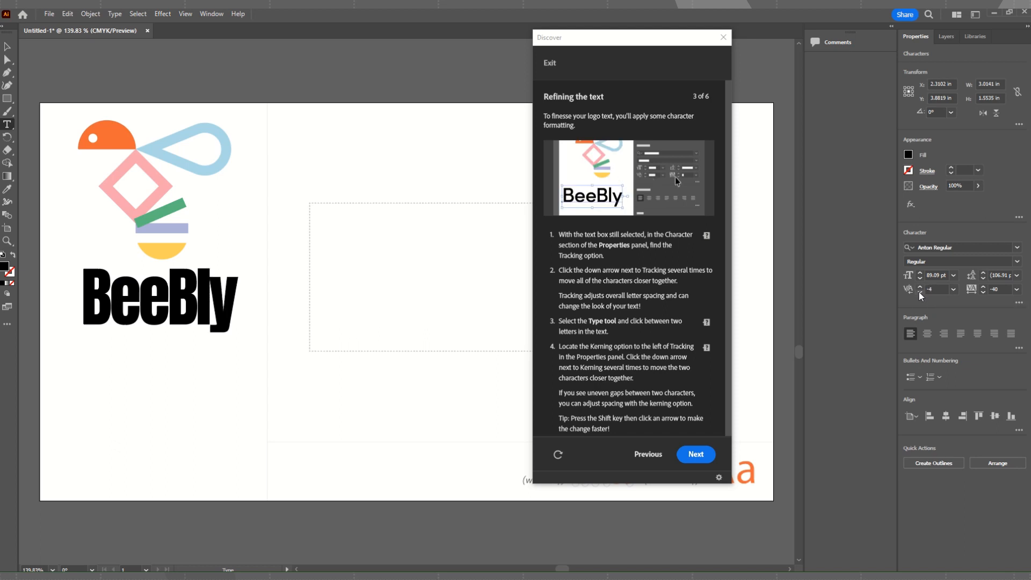
{"action": "left_click", "coordinate": [920, 293]}
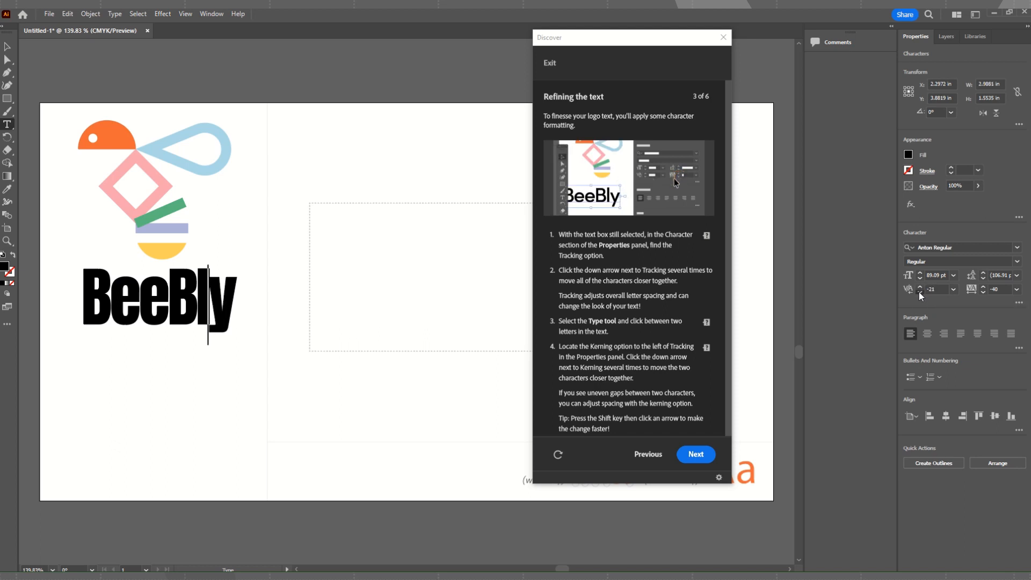
{"action": "left_click", "coordinate": [920, 293]}
{"action": "left_click", "coordinate": [920, 292]}
{"action": "left_click", "coordinate": [920, 292]}
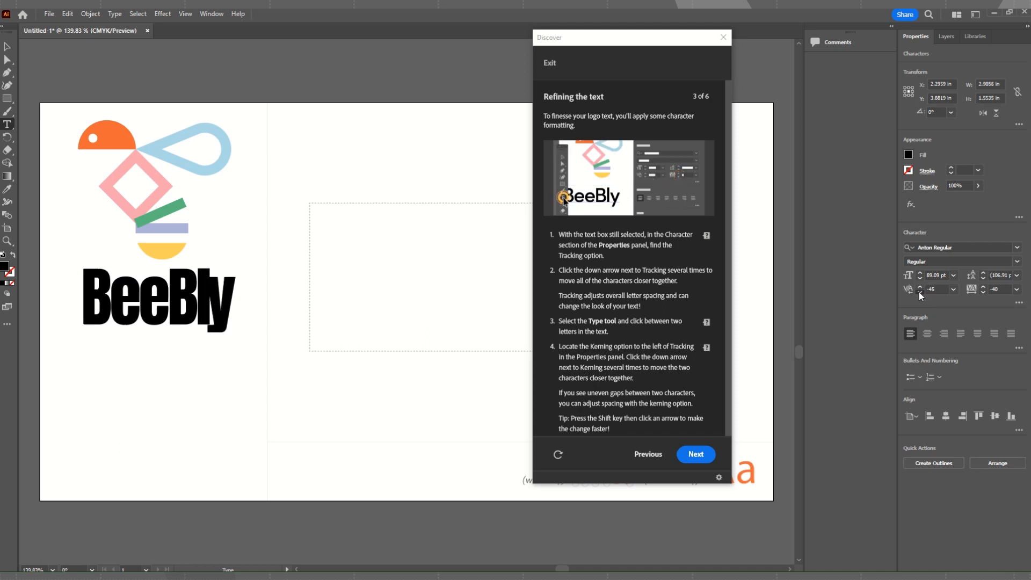
{"action": "left_click", "coordinate": [920, 291]}
{"action": "left_click", "coordinate": [919, 292]}
{"action": "left_click", "coordinate": [919, 291]}
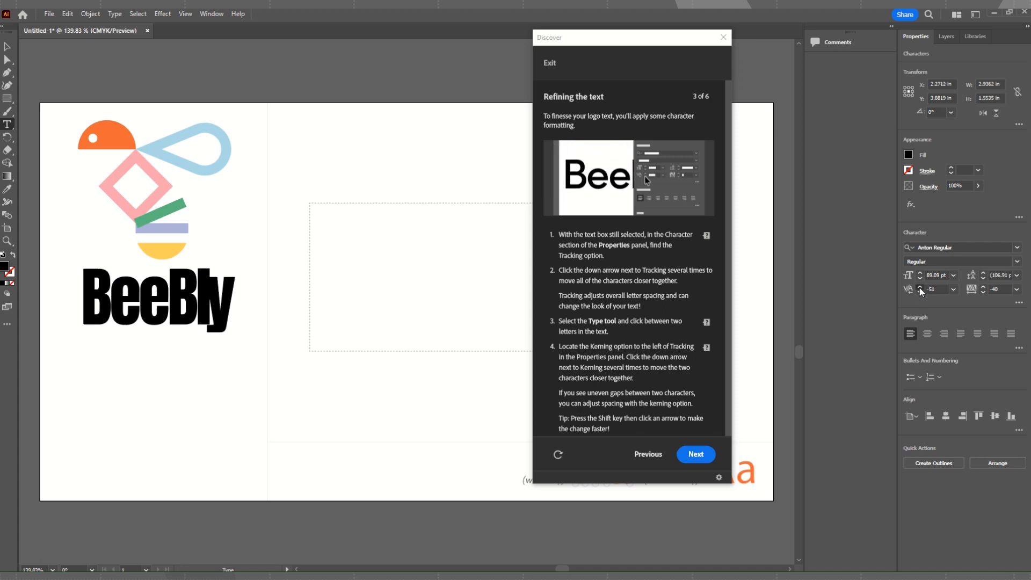
Bring the kerning between the l and y of BeeBly back up to 0.
{"action": "left_click", "coordinate": [919, 287]}
{"action": "left_click", "coordinate": [920, 287]}
{"action": "left_click", "coordinate": [920, 288]}
{"action": "left_click", "coordinate": [920, 288]}
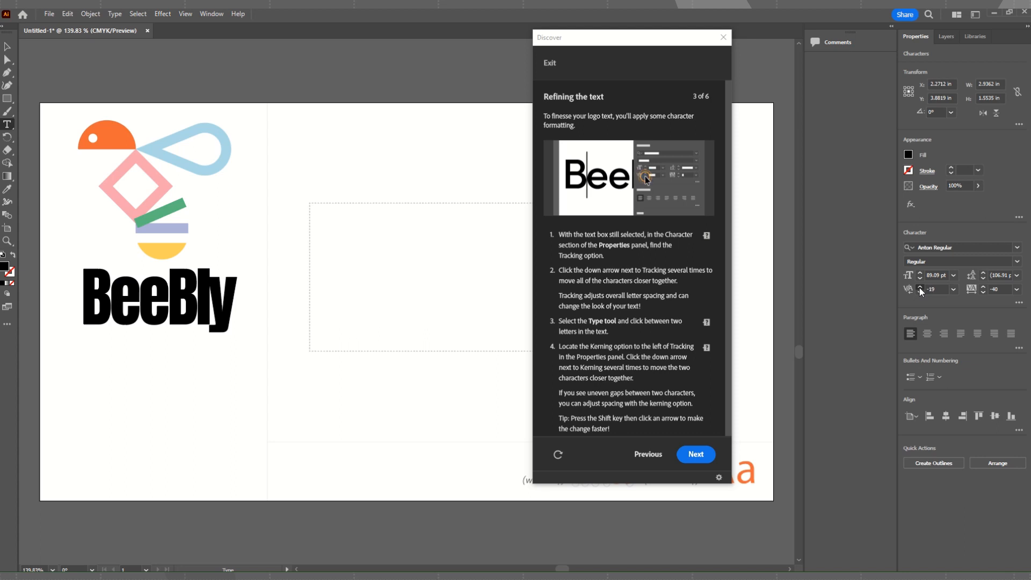
{"action": "left_click", "coordinate": [919, 288]}
{"action": "left_click", "coordinate": [919, 288]}
{"action": "left_click", "coordinate": [919, 288]}
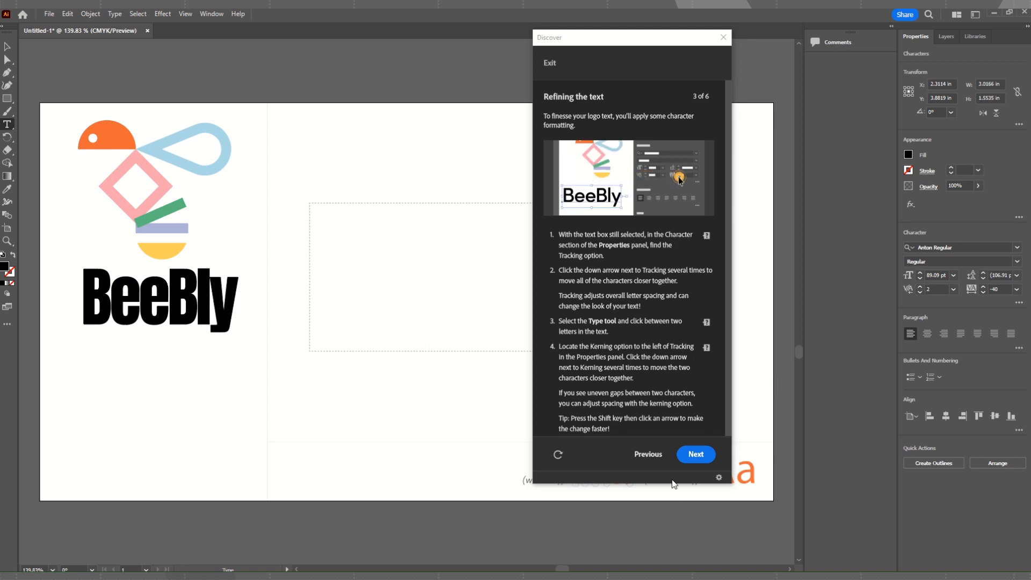
{"action": "left_click", "coordinate": [918, 292]}
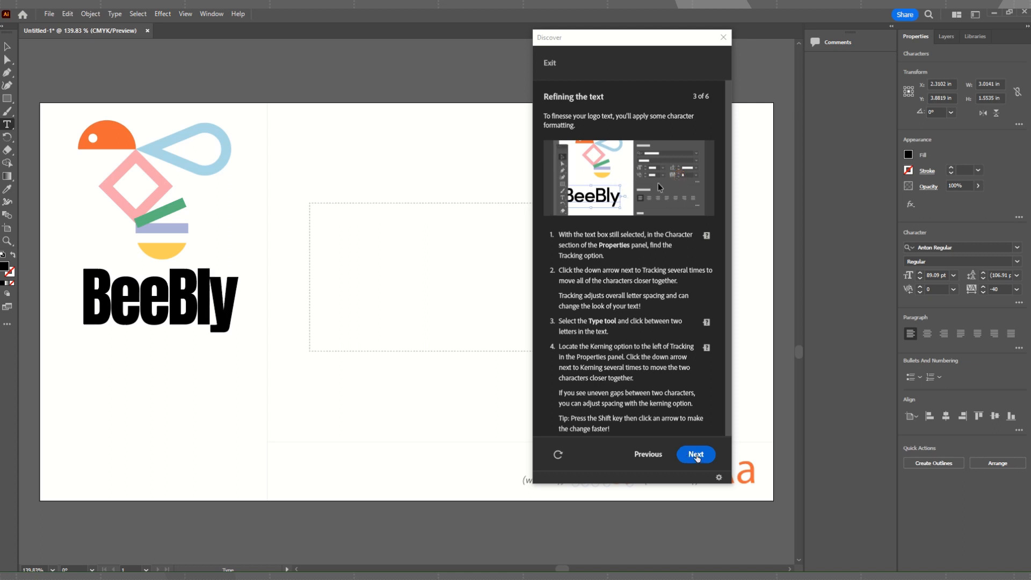
Advance the tutorial to "Aligning the text with the logo art" and select the BeeBly text together with the bee artwork.
{"action": "left_click", "coordinate": [706, 456]}
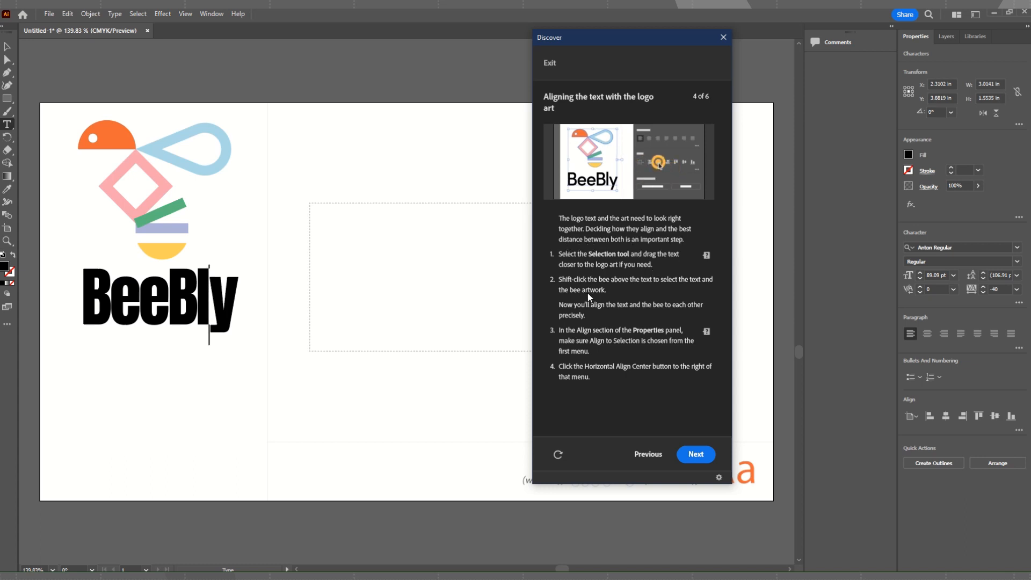
{"action": "left_click", "coordinate": [7, 47]}
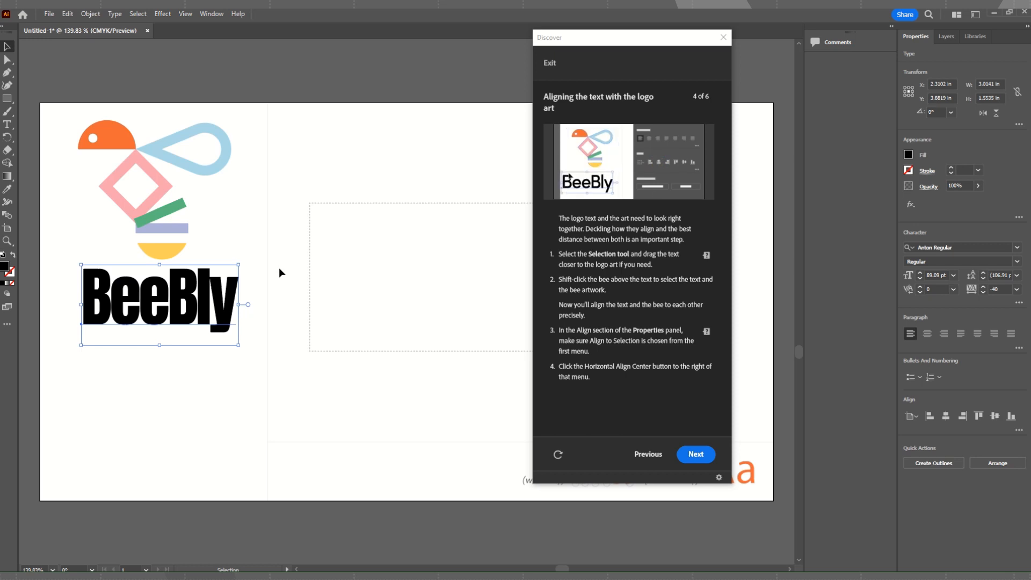
{"action": "left_click", "coordinate": [154, 196], "text": "shift"}
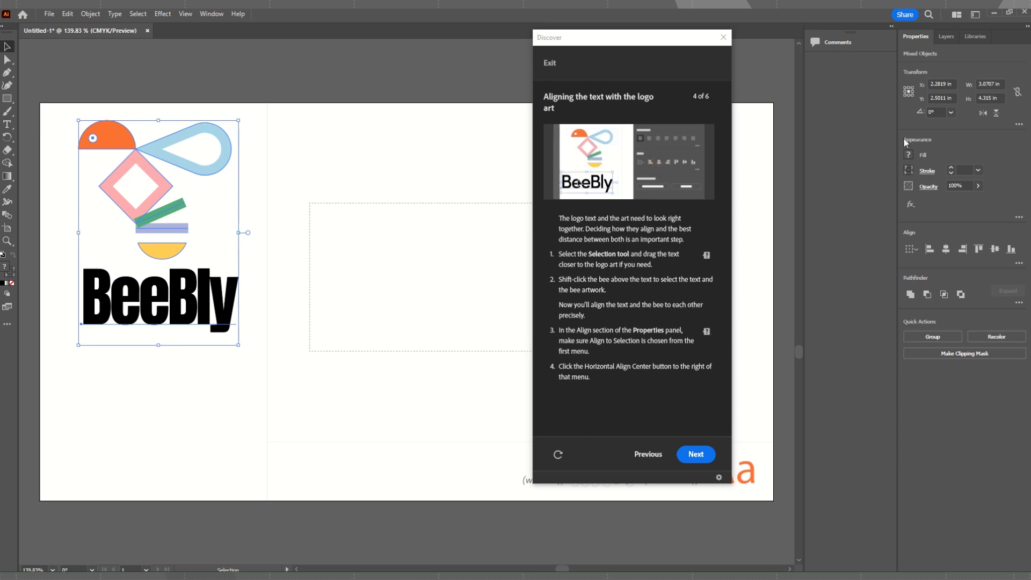
Set alignment to Align to Selection and horizontally centre the BeeBly text and the bee artwork on each other.
{"action": "left_click", "coordinate": [914, 251]}
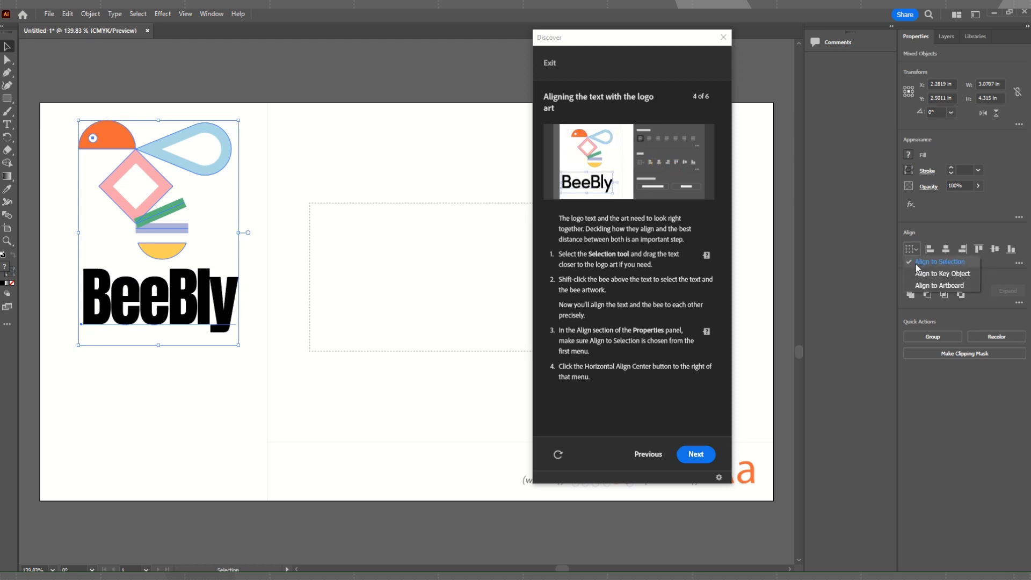
{"action": "left_click", "coordinate": [927, 267]}
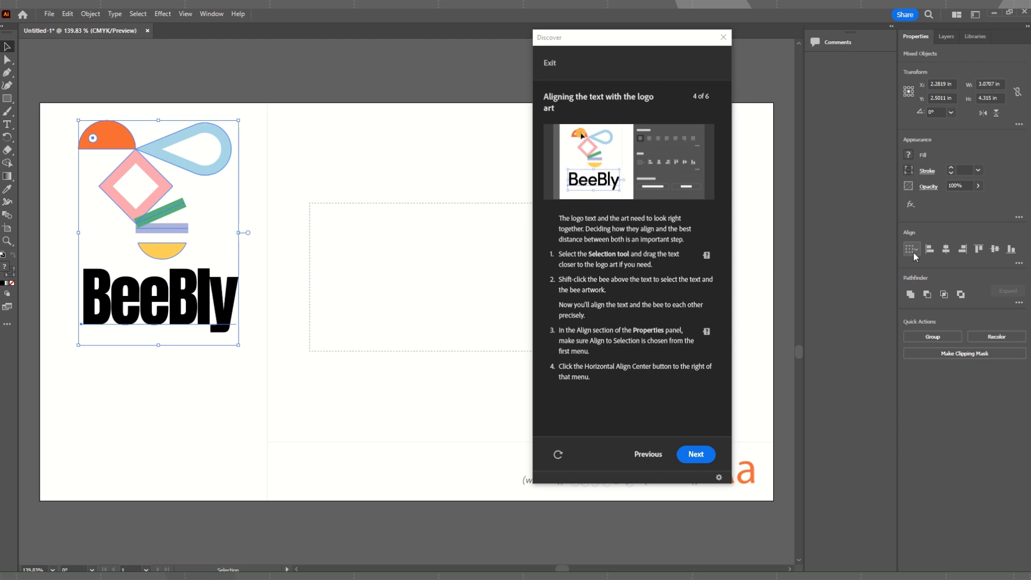
{"action": "left_click", "coordinate": [946, 250]}
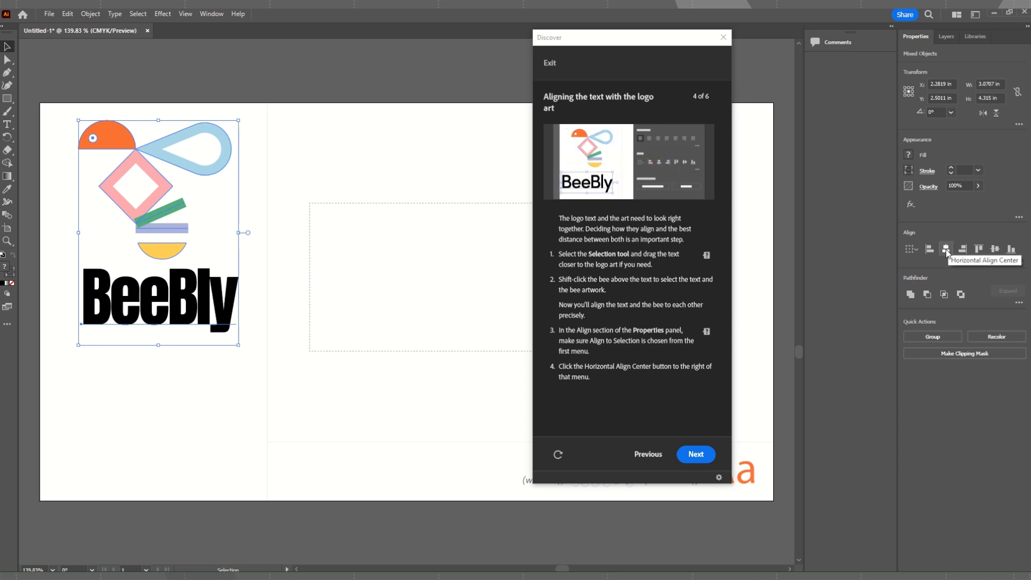
{"action": "left_click", "coordinate": [946, 250]}
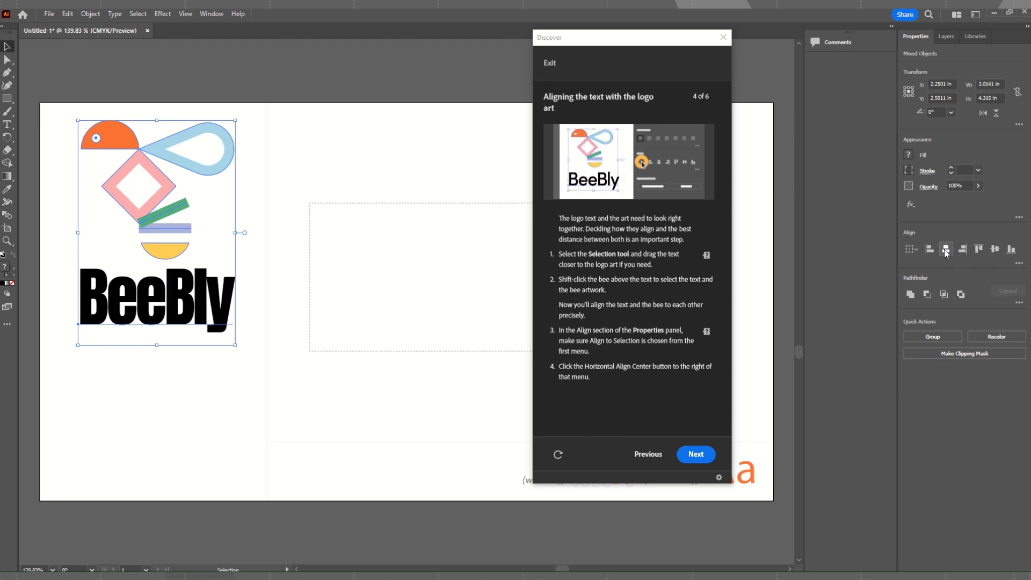
{"action": "key", "text": "ctrl+z"}
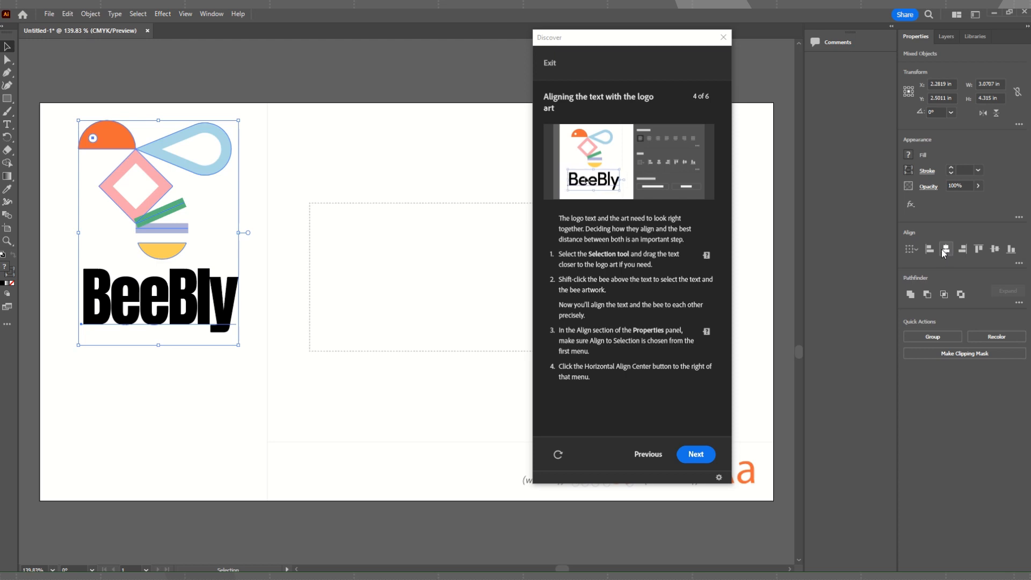
{"action": "left_click", "coordinate": [942, 250]}
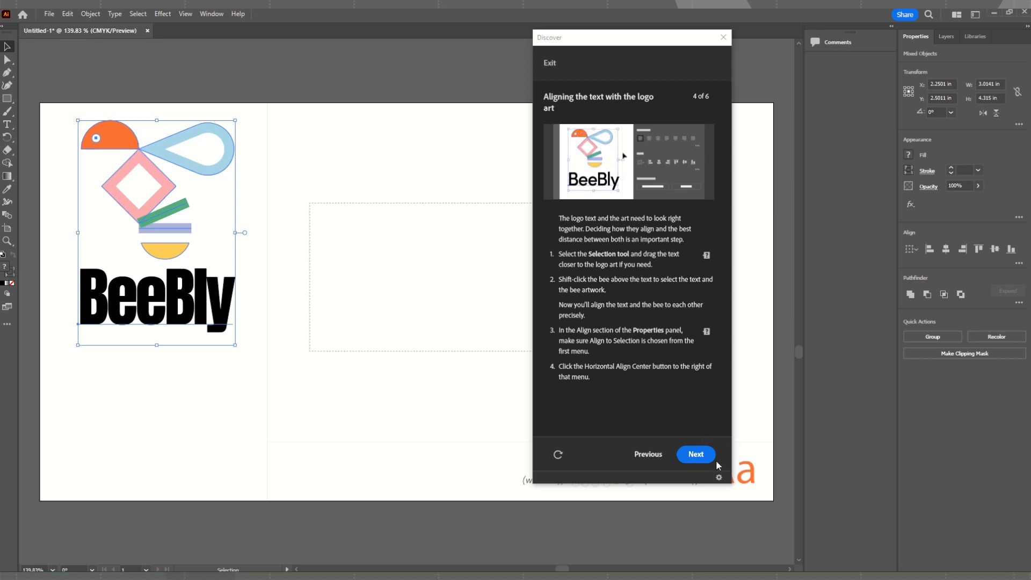
Advance the tutorial to "Fine tuning the text placement" and deselect the text and bee artwork.
{"action": "left_click", "coordinate": [697, 454]}
{"action": "left_click", "coordinate": [697, 455]}
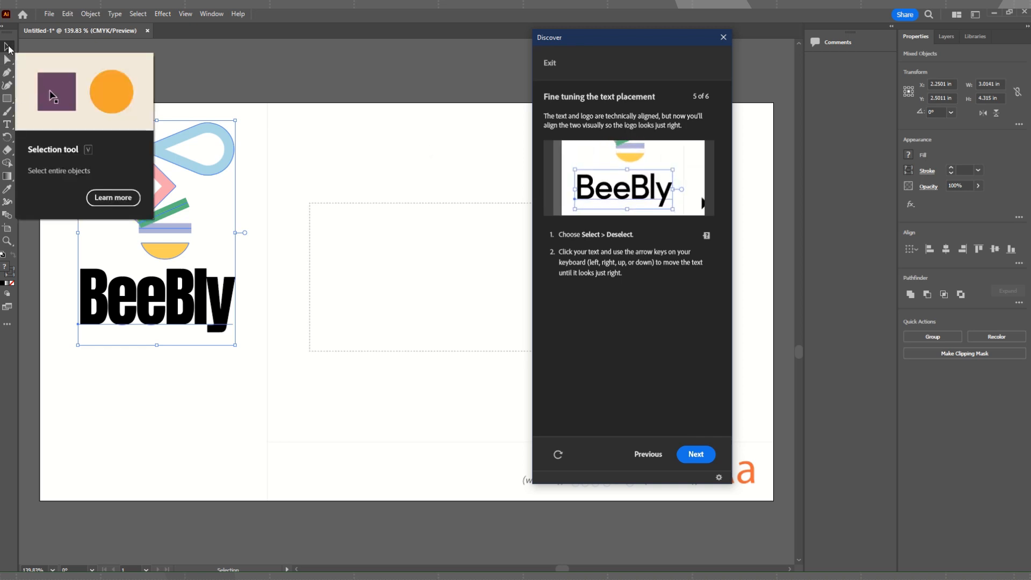
{"action": "left_click", "coordinate": [138, 14]}
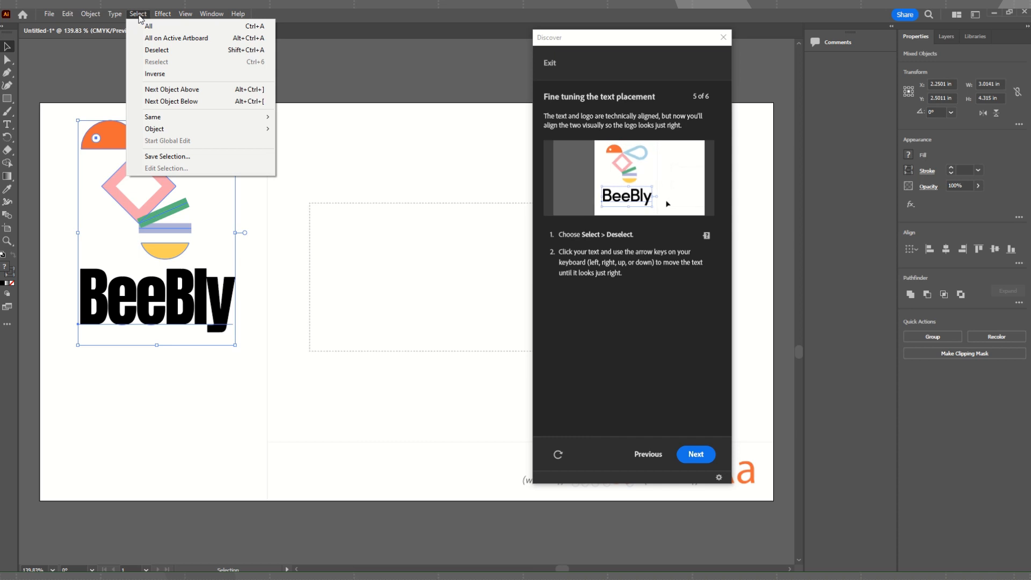
{"action": "left_click", "coordinate": [150, 48]}
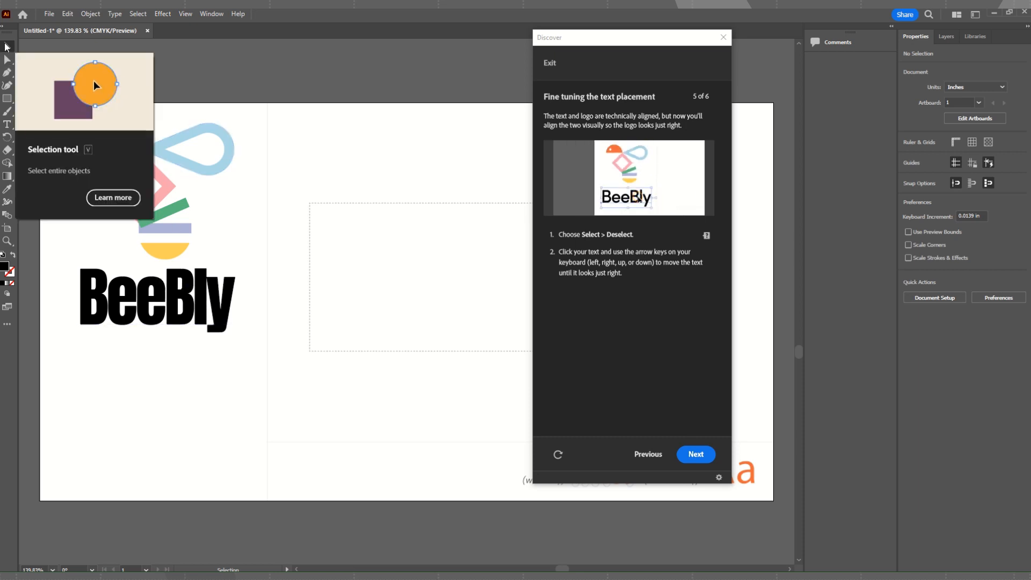
Select the BeeBly text under the large bee and nudge it up closer to the artwork, to Y 3.8125 in.
{"action": "left_click", "coordinate": [164, 296]}
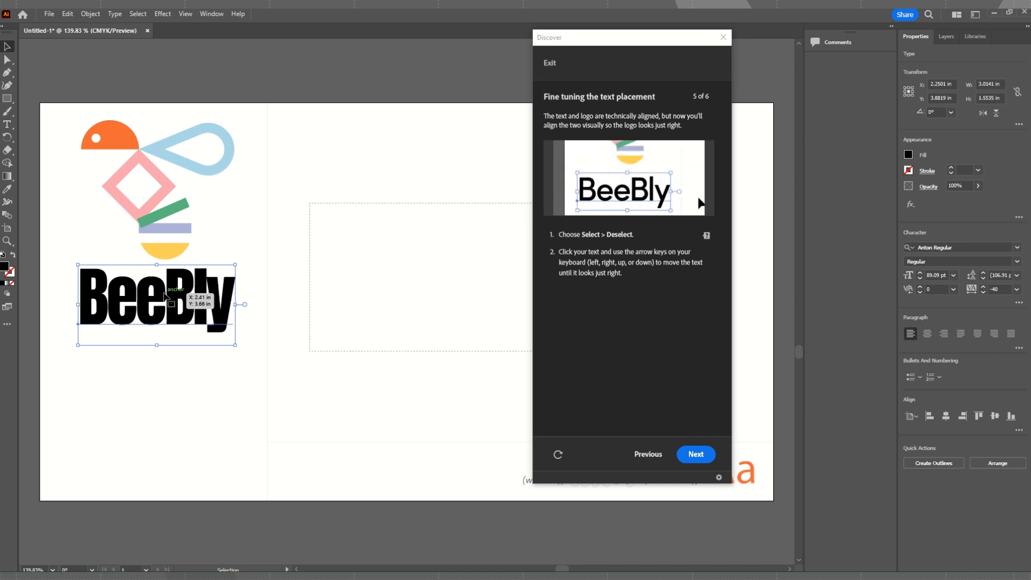
{"action": "key", "text": "Up"}
{"action": "key", "text": "Up"}
{"action": "key", "text": "Up"}
{"action": "key", "text": "Up"}
{"action": "key", "text": "Up"}
{"action": "key", "text": "Up"}
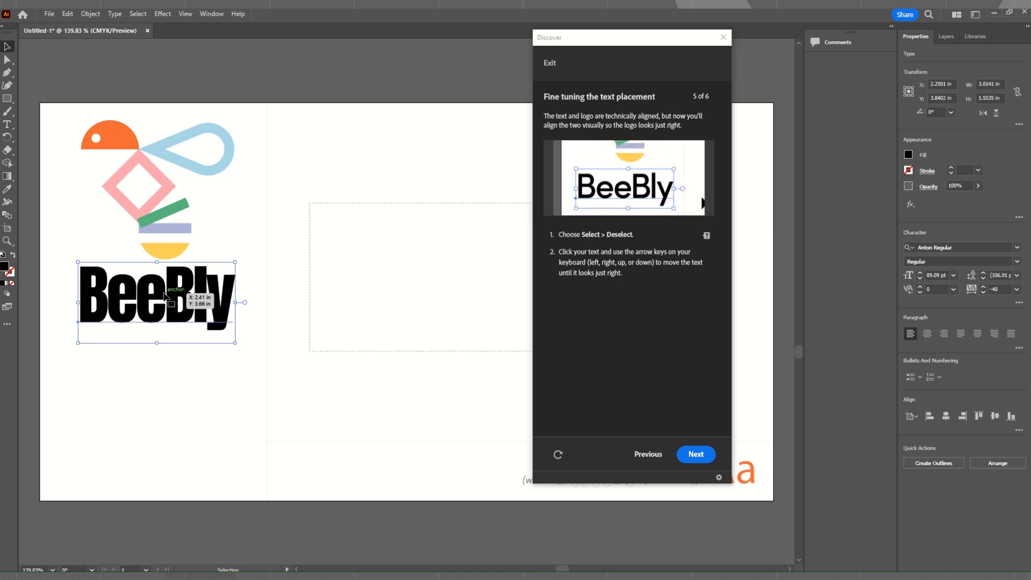
{"action": "key", "text": "Down"}
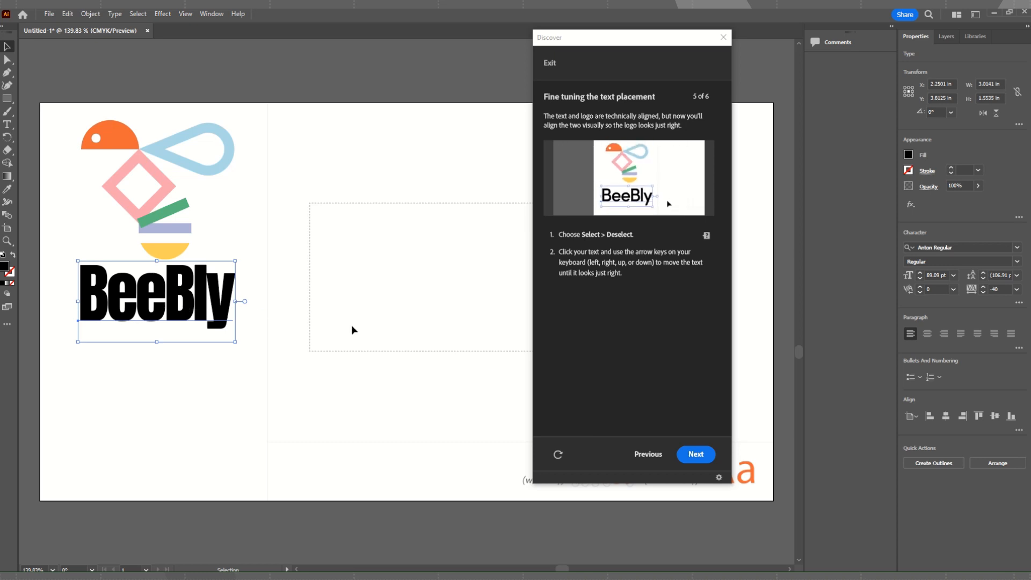
Advance the tutorial to "Creating logo variations" and move the tutorial window clear of the small bee artwork.
{"action": "left_click", "coordinate": [696, 455]}
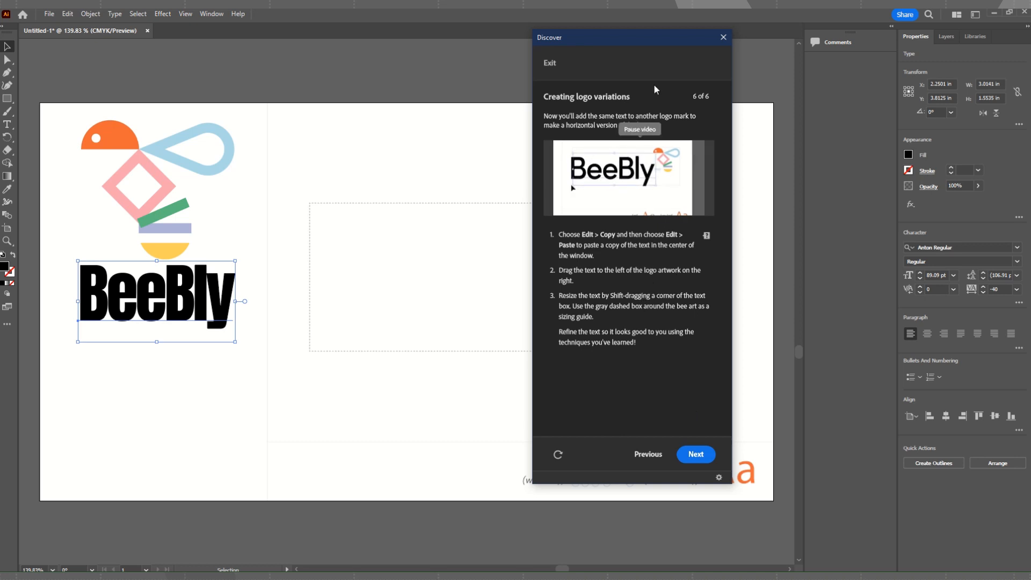
{"action": "left_click_drag", "start_coordinate": [633, 39], "coordinate": [872, 68]}
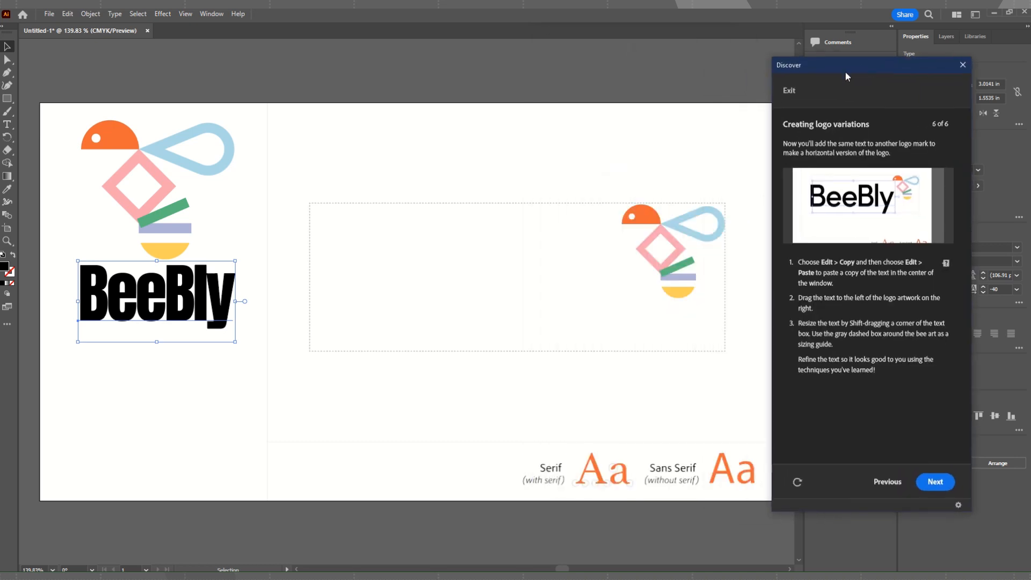
Copy the selected BeeBly text and paste the duplicate into the document for the horizontal logo.
{"action": "left_click", "coordinate": [5, 52]}
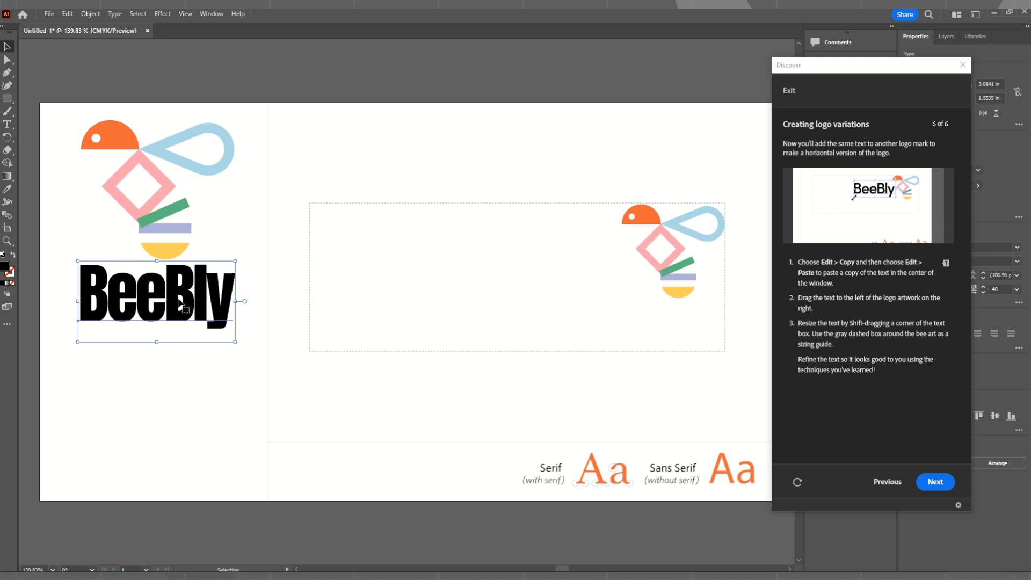
{"action": "left_click", "coordinate": [68, 14]}
{"action": "left_click", "coordinate": [92, 63]}
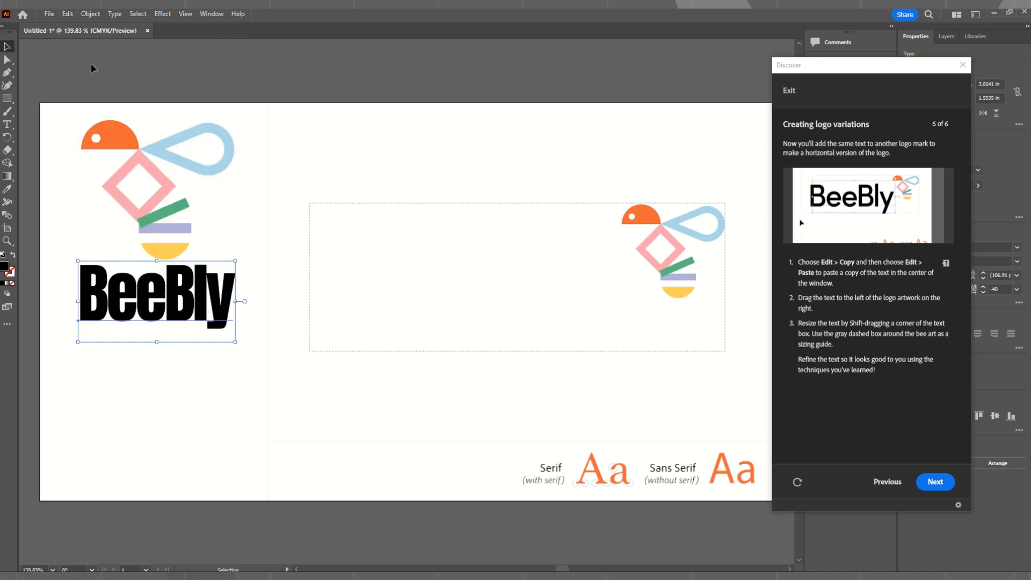
{"action": "left_click", "coordinate": [68, 13]}
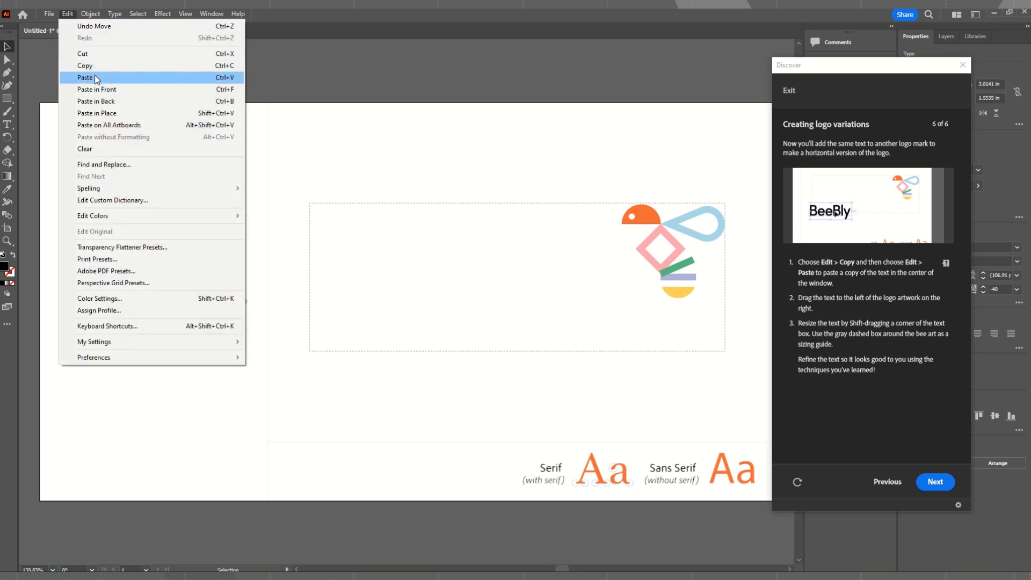
{"action": "left_click", "coordinate": [91, 74]}
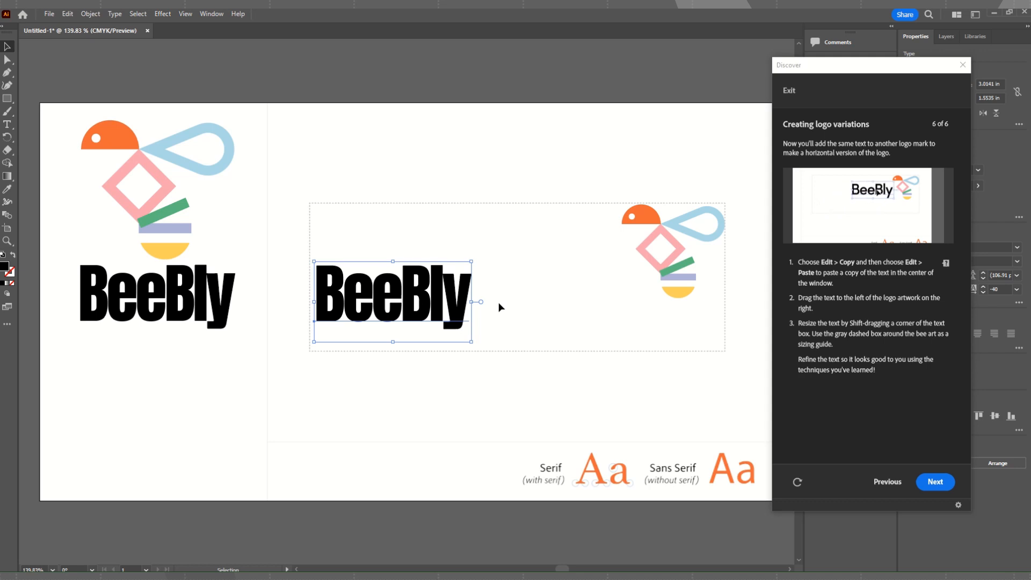
Move the pasted BeeBly text beside the small bee and enlarge it proportionally to reach the dashed guide box's far edge.
{"action": "left_click_drag", "start_coordinate": [400, 301], "coordinate": [558, 263]}
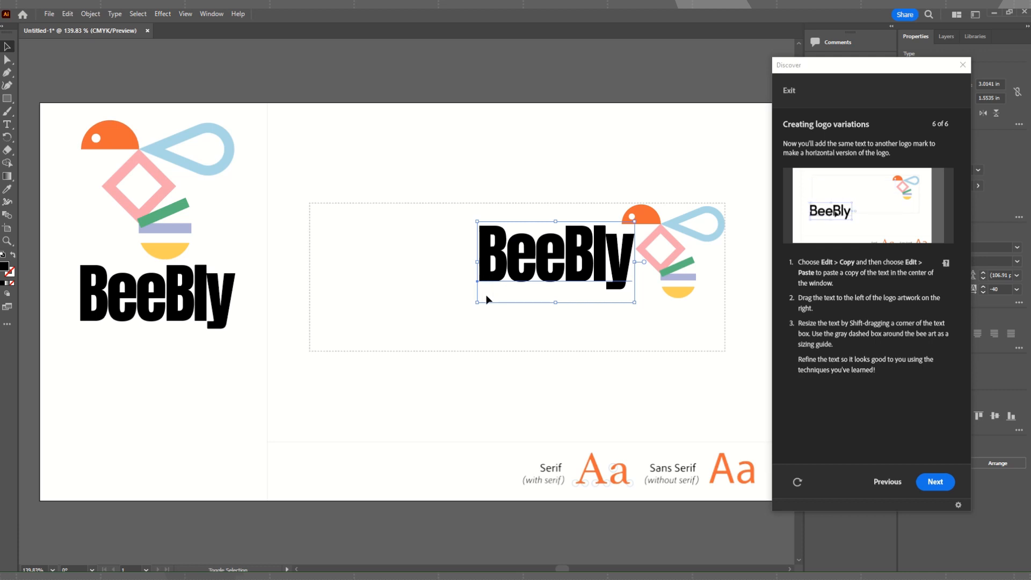
{"action": "left_click_drag", "start_coordinate": [477, 303], "coordinate": [329, 374]}
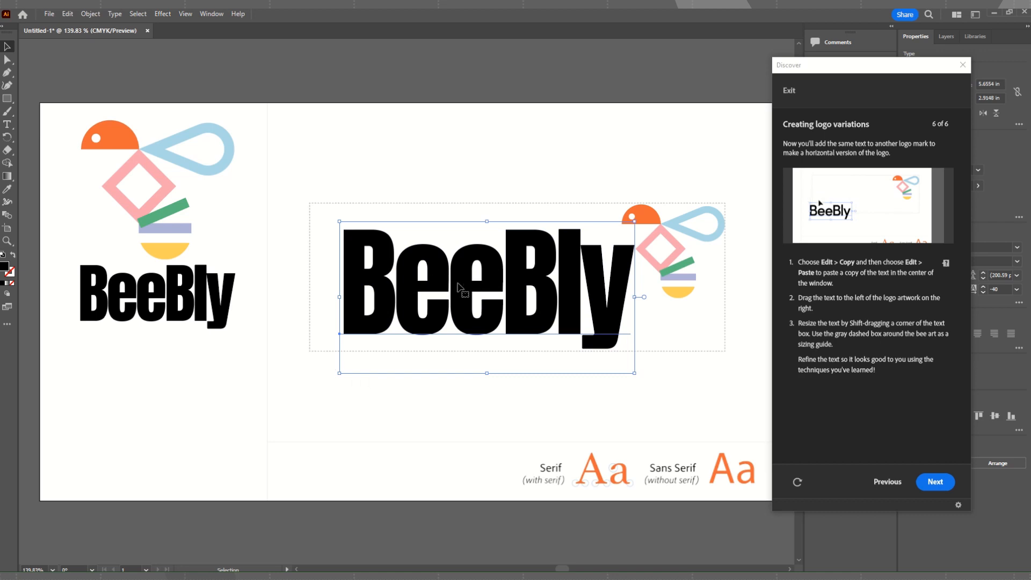
{"action": "left_click_drag", "start_coordinate": [460, 287], "coordinate": [459, 275]}
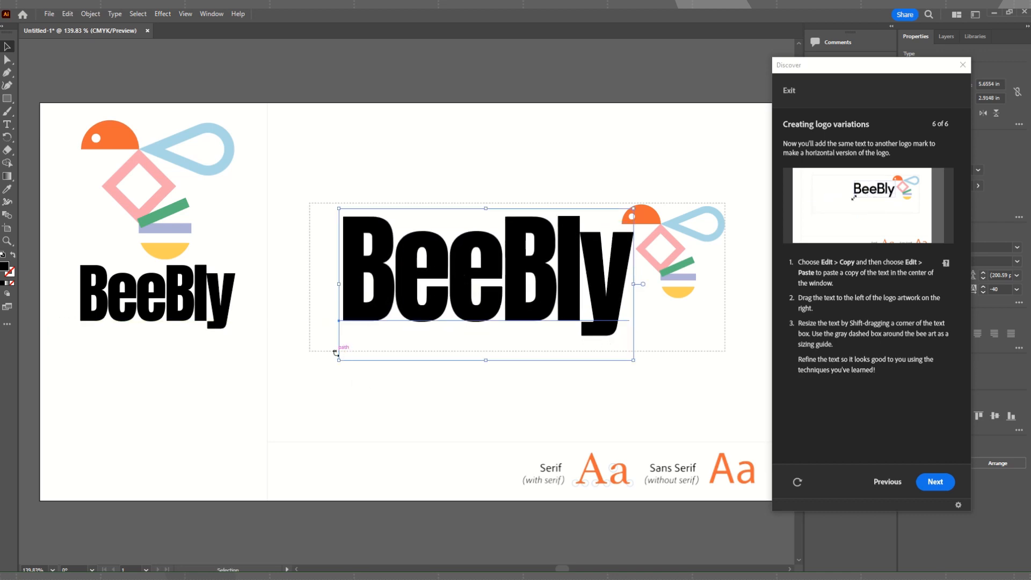
{"action": "left_click_drag", "start_coordinate": [339, 361], "coordinate": [310, 375]}
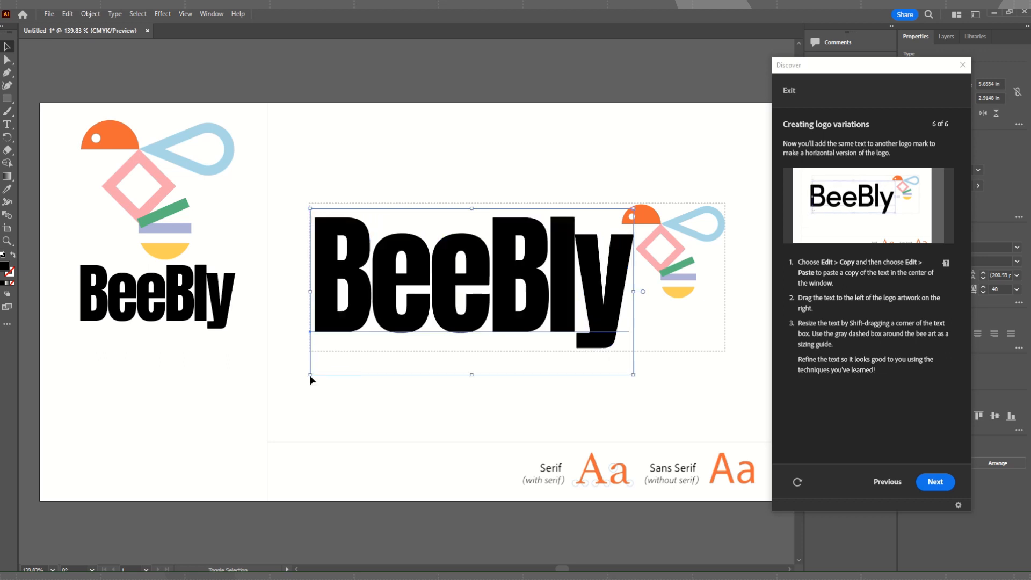
Deselect the enlarged BeeBly text and finish the "Add text to your logo" tutorial.
{"action": "left_click", "coordinate": [424, 408]}
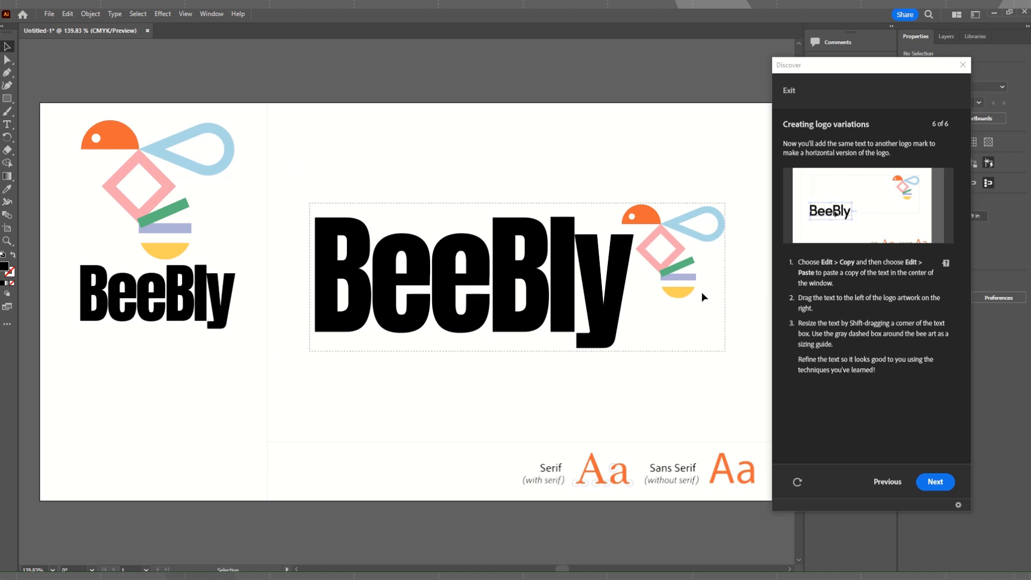
{"action": "left_click", "coordinate": [936, 483]}
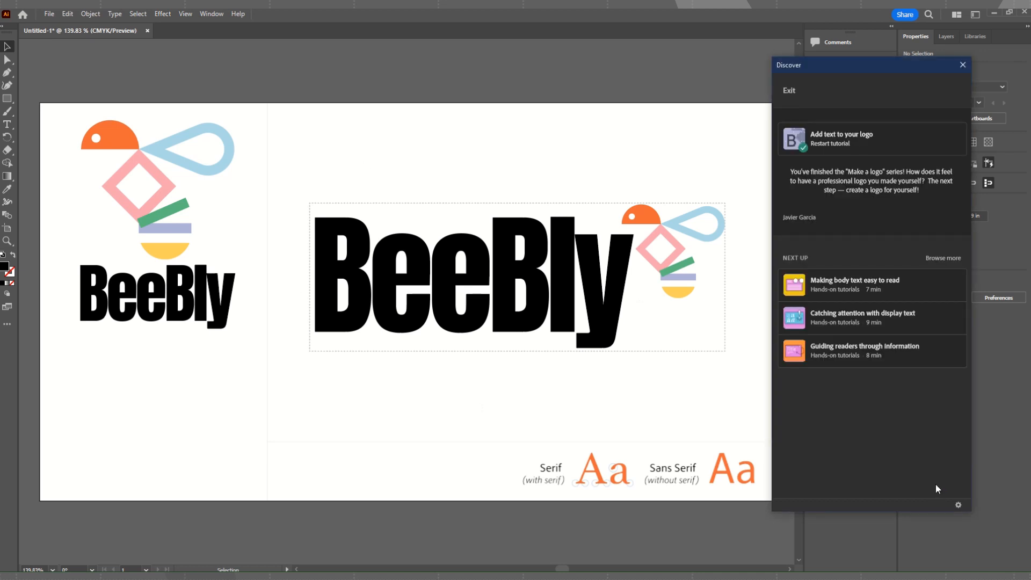